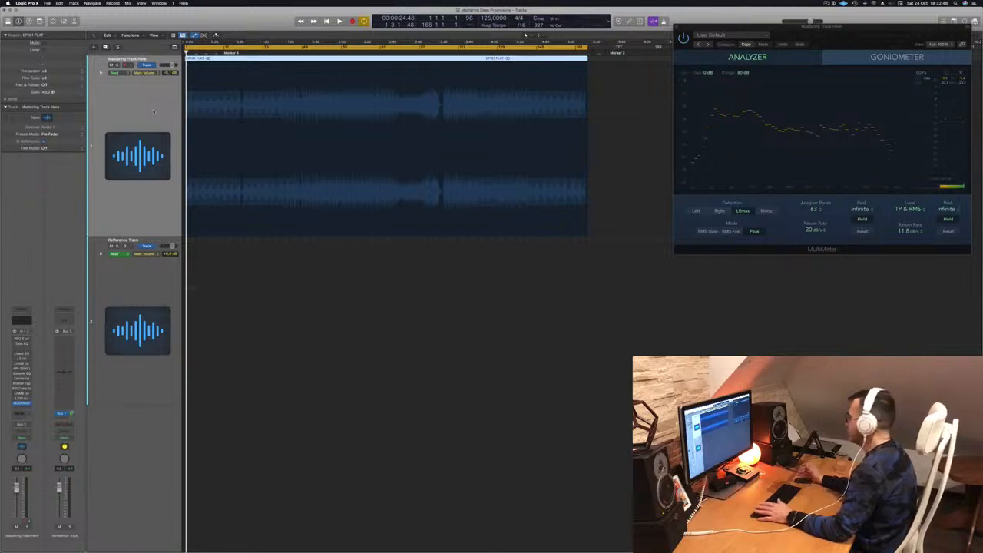
Step: Start playback and open the REQ 6 equalizer window on the mastering track
key("space")
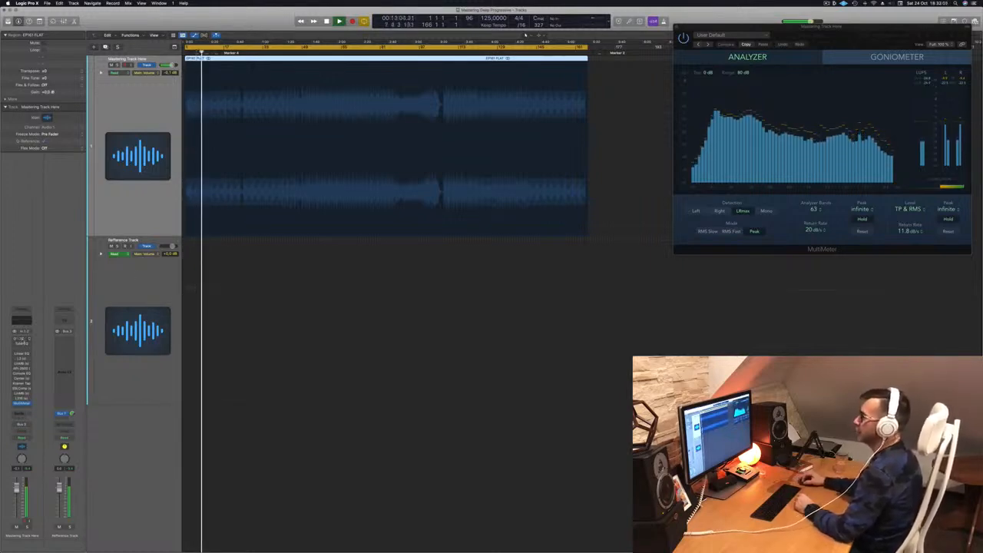
left_click(23, 338)
left_click_drag(392, 86, 791, 282)
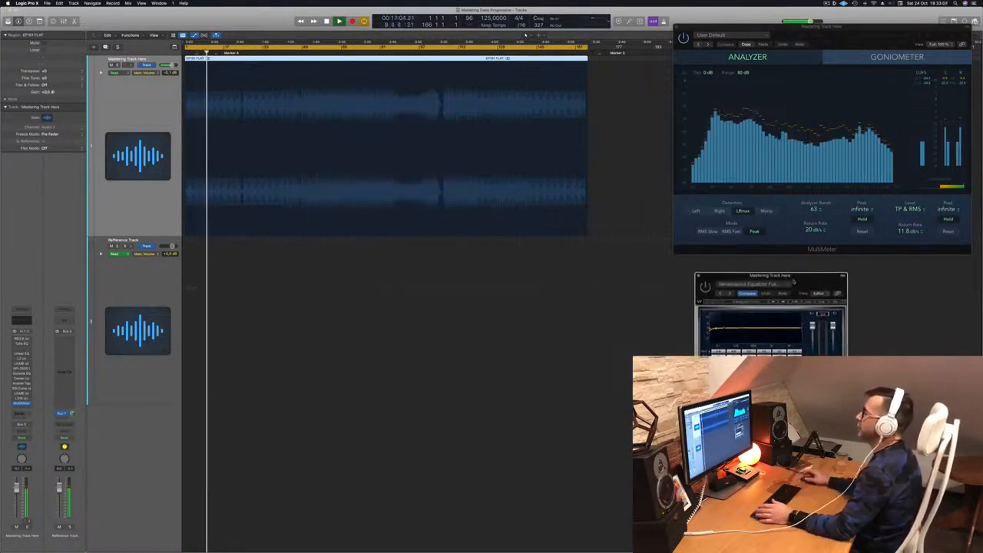
Step: Audition different sections of the song while repositioning the REQ 6 window beside the analyzer
left_click(244, 53)
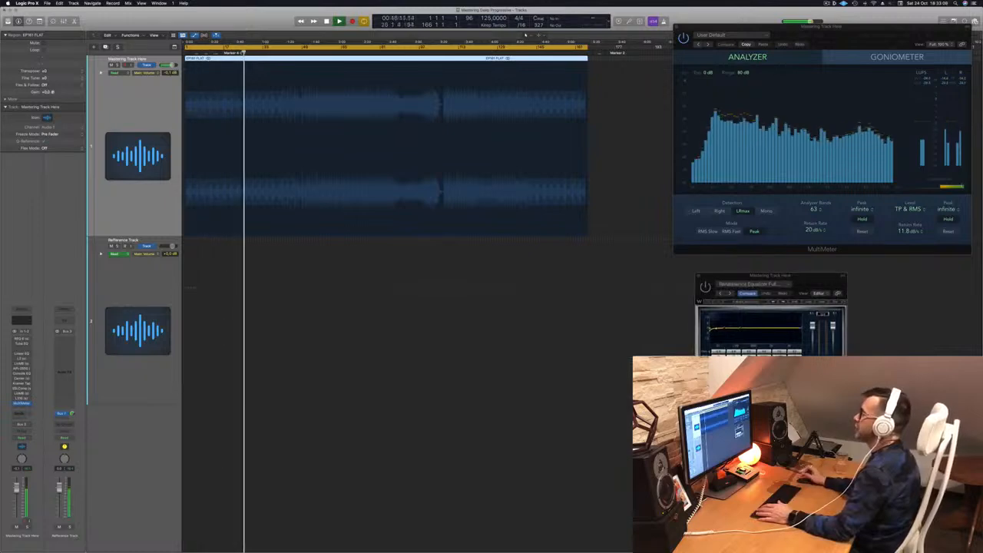
left_click_drag(820, 276, 589, 265)
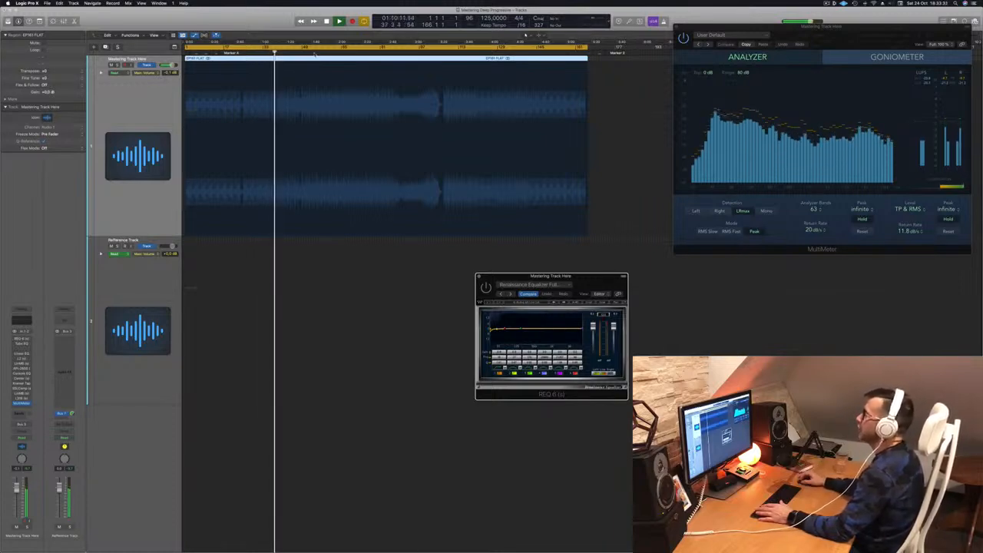
left_click(315, 53)
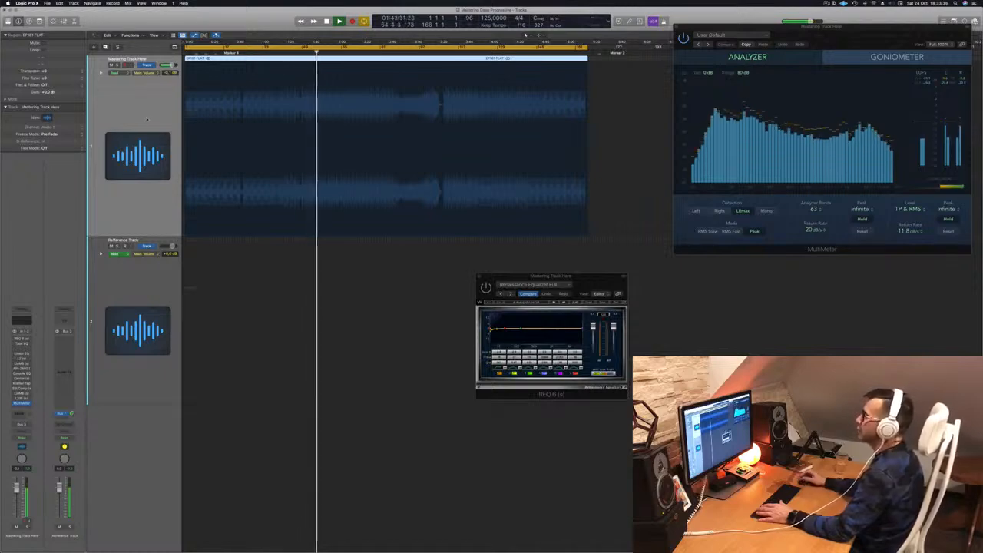
left_click_drag(602, 281, 794, 282)
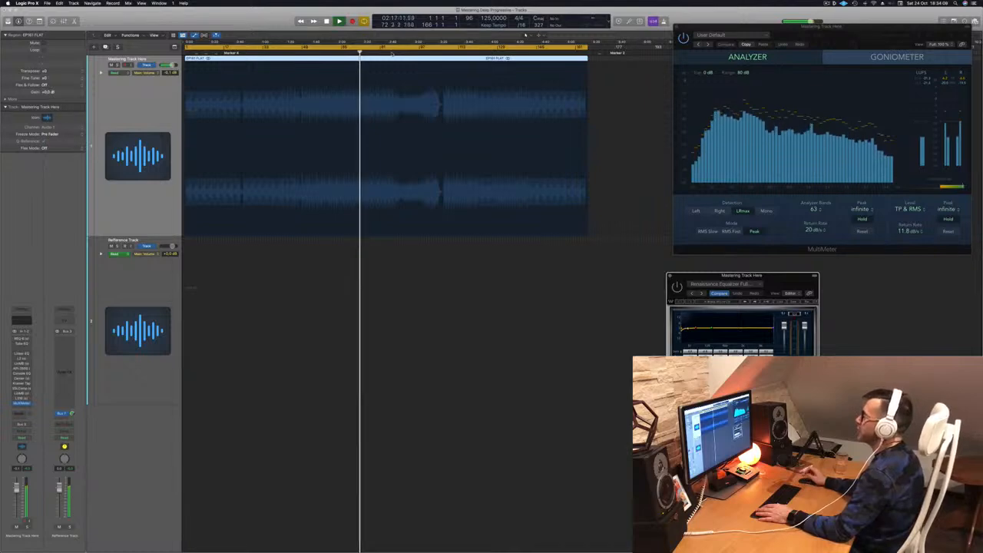
left_click(391, 54)
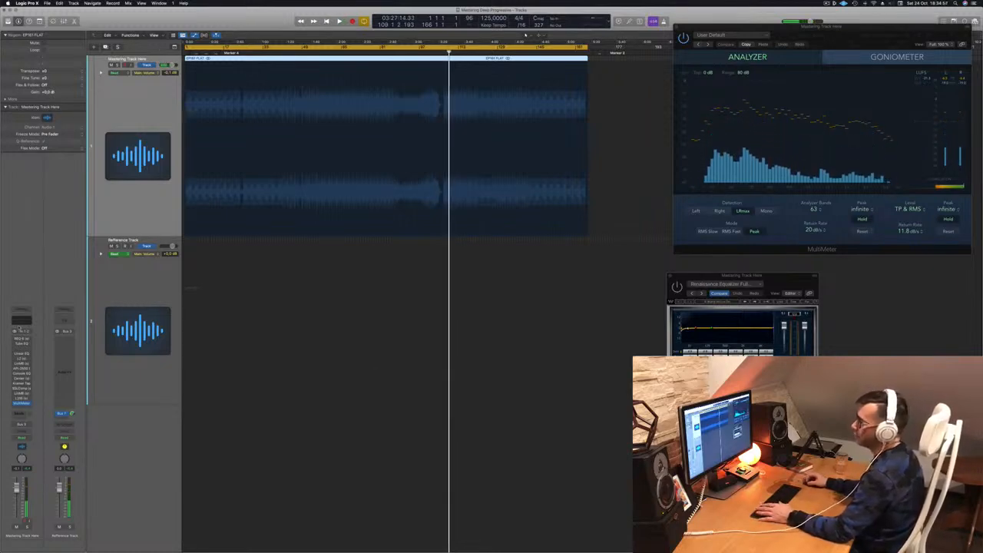
left_click_drag(800, 273, 446, 129)
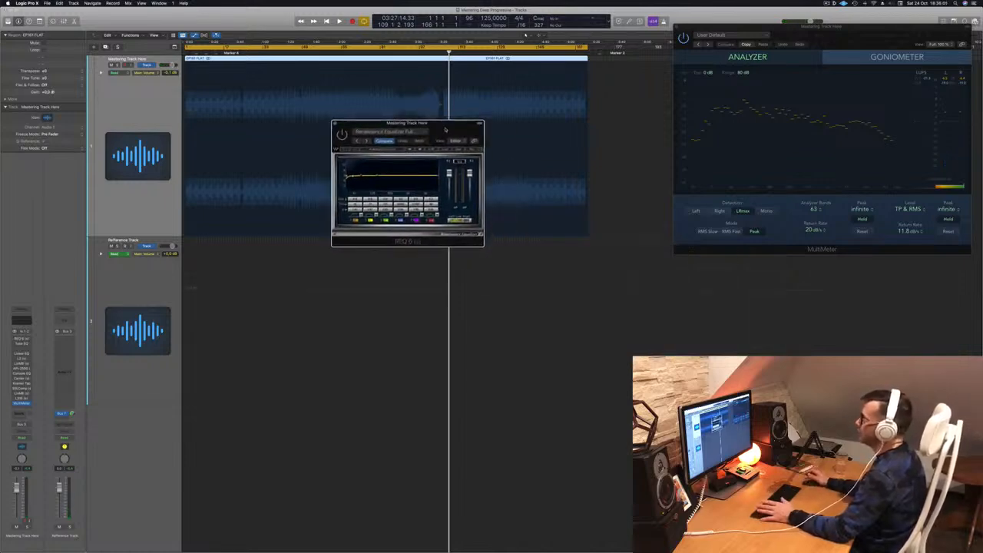
Step: Return to the song start, restart playback and listen through later sections with the REQ 6 window open
key("Return")
key("space")
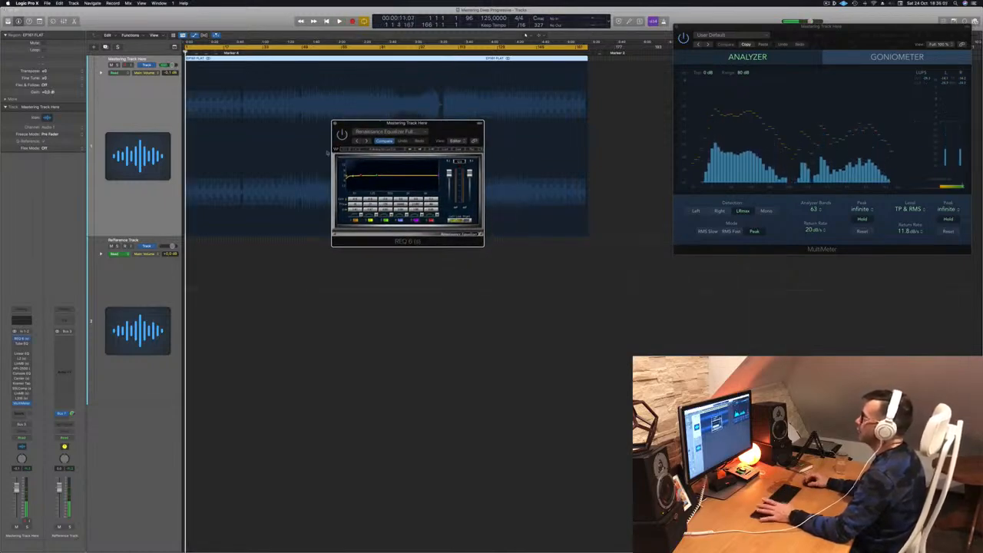
left_click_drag(407, 123, 425, 128)
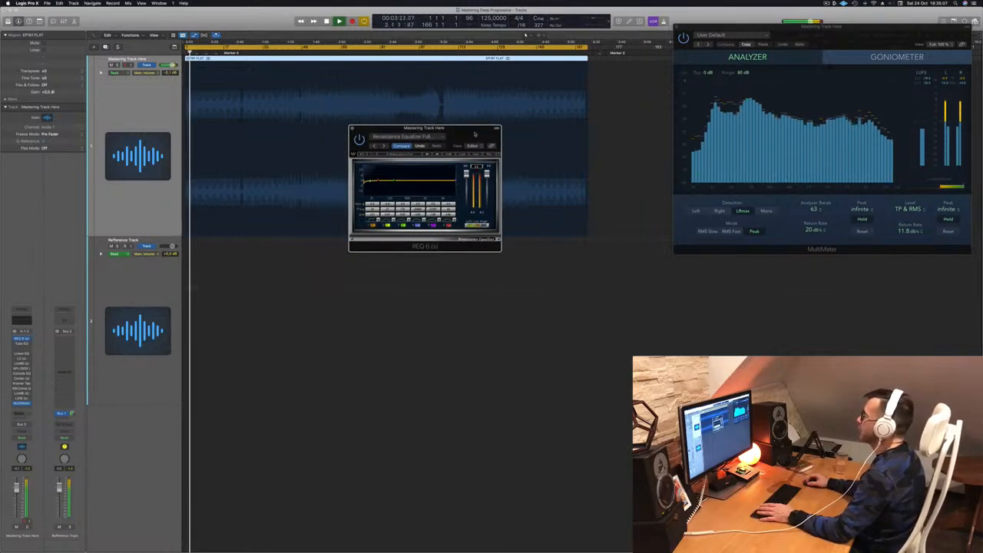
left_click_drag(475, 134, 469, 164)
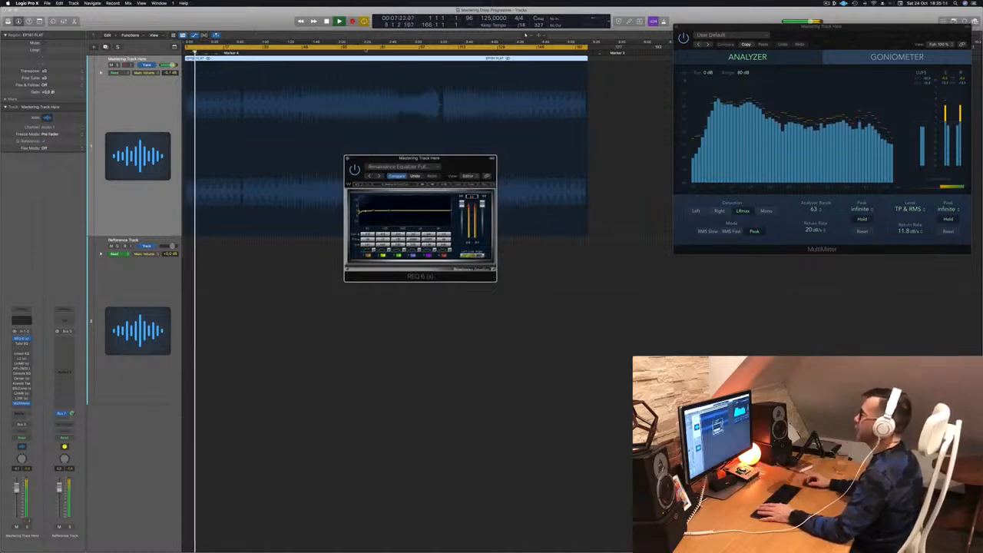
left_click(365, 50)
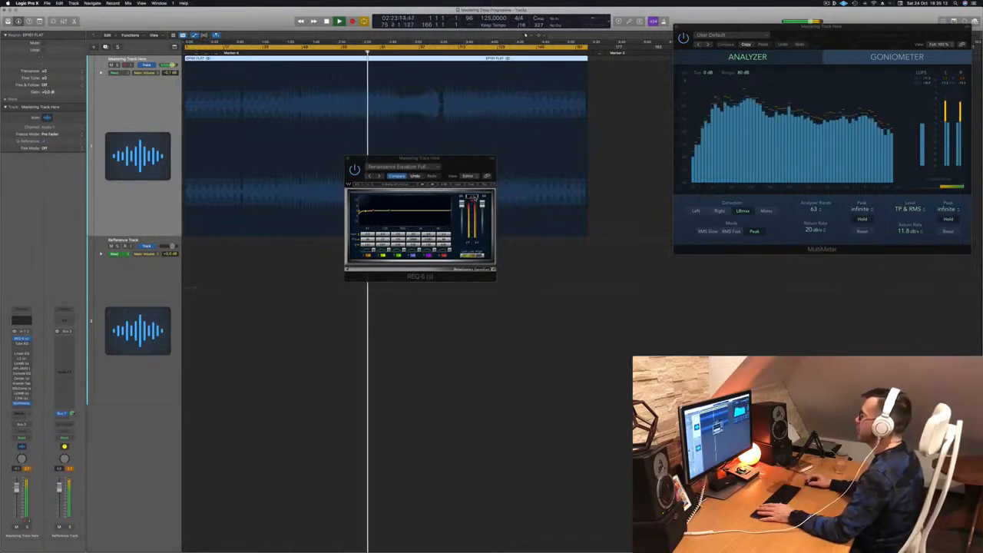
left_click(475, 198)
left_click_drag(462, 176, 499, 232)
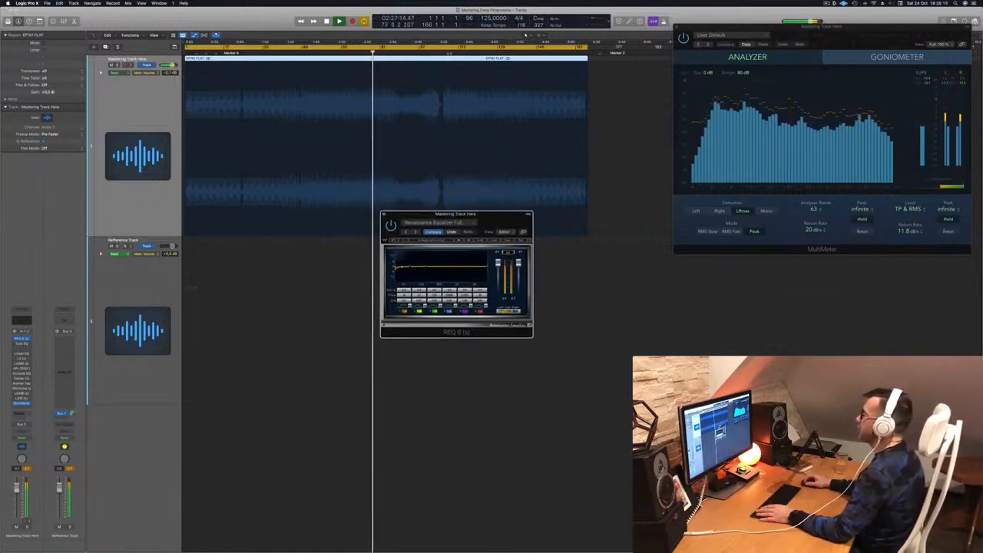
left_click(448, 51)
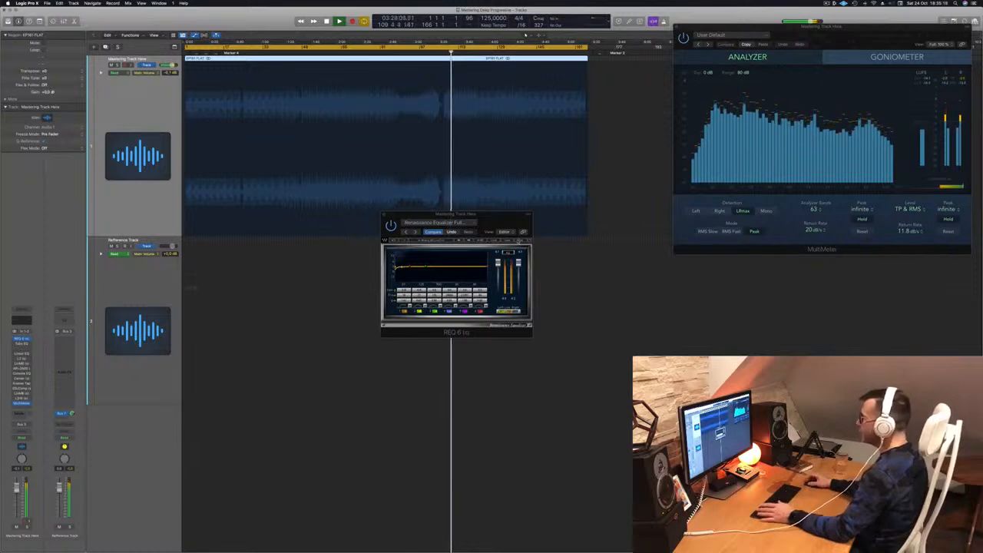
left_click_drag(500, 223, 544, 244)
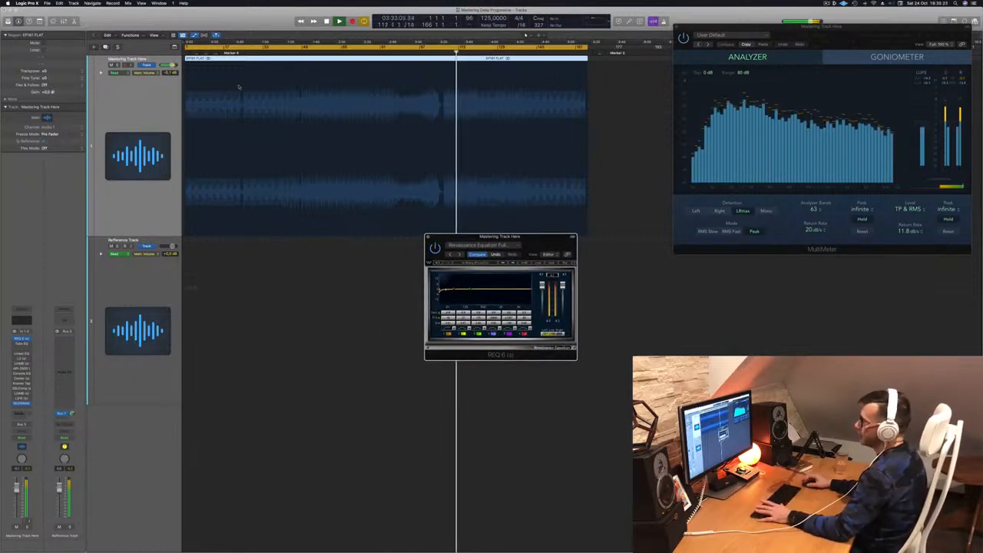
Step: Open the Vintage Tube EQ window on the mastering track
left_click(22, 344)
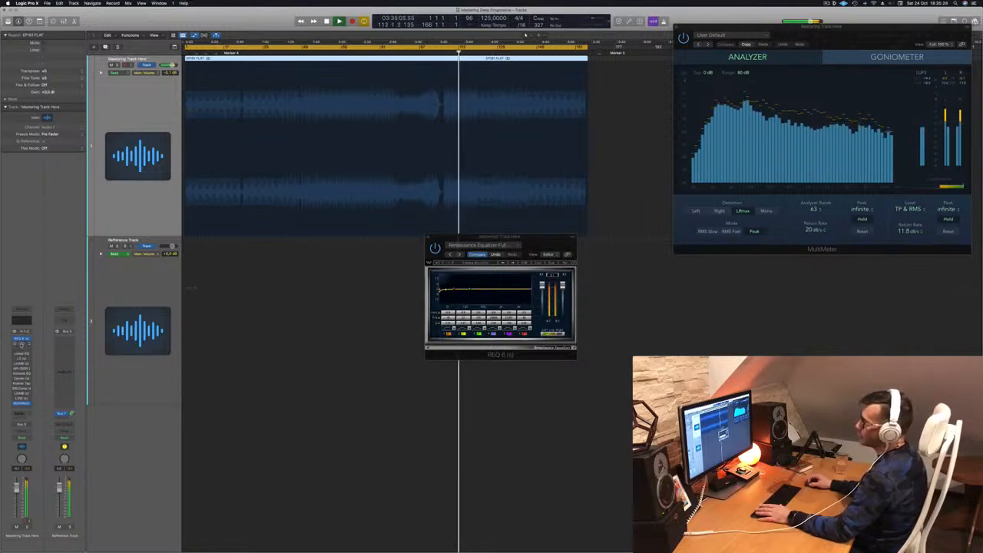
left_click(21, 344)
left_click_drag(485, 74, 514, 167)
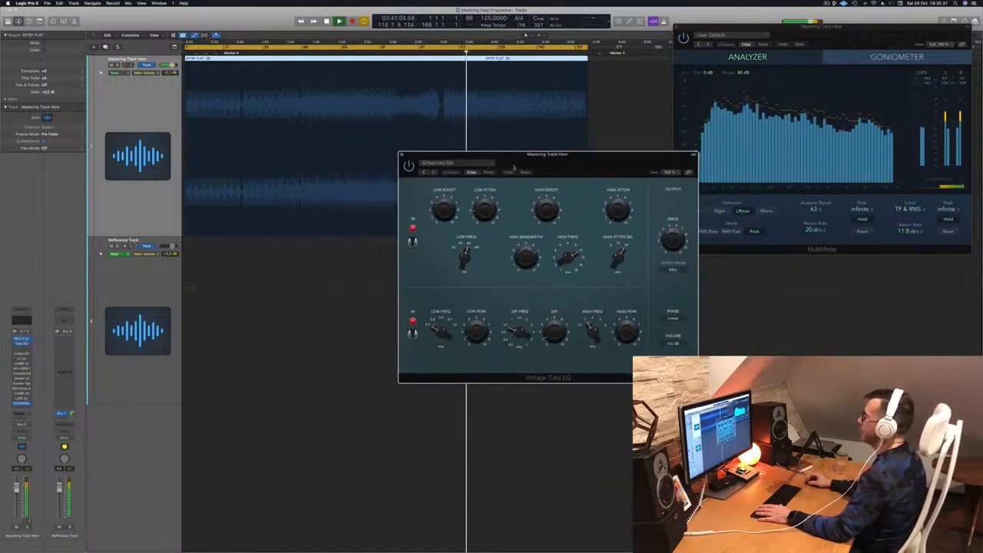
Step: Arrange the REQ 6 and Vintage Tube EQ windows side by side and restart playback
left_click_drag(573, 170, 469, 207)
left_click_drag(540, 192, 840, 158)
left_click_drag(543, 242, 415, 239)
left_click_drag(727, 178, 619, 213)
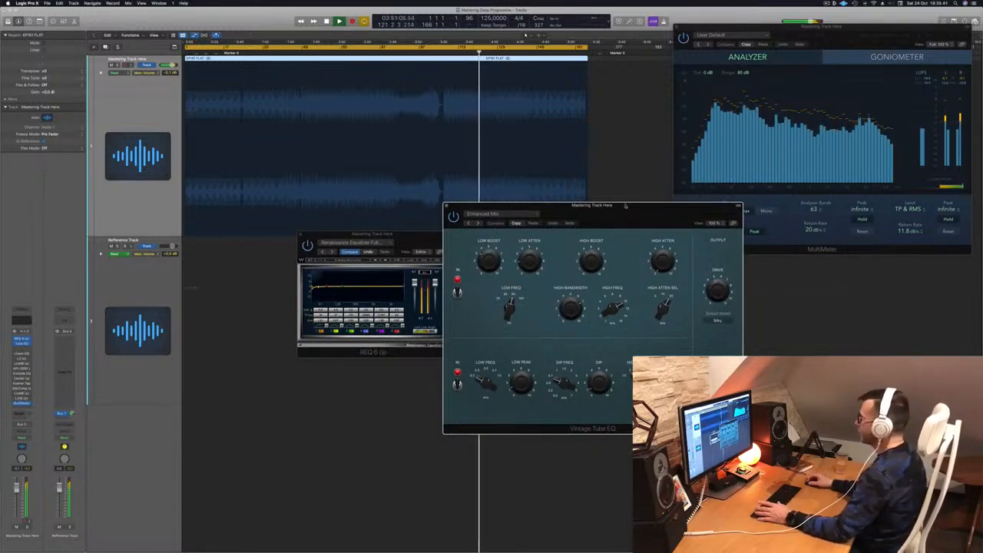
left_click_drag(625, 205, 648, 214)
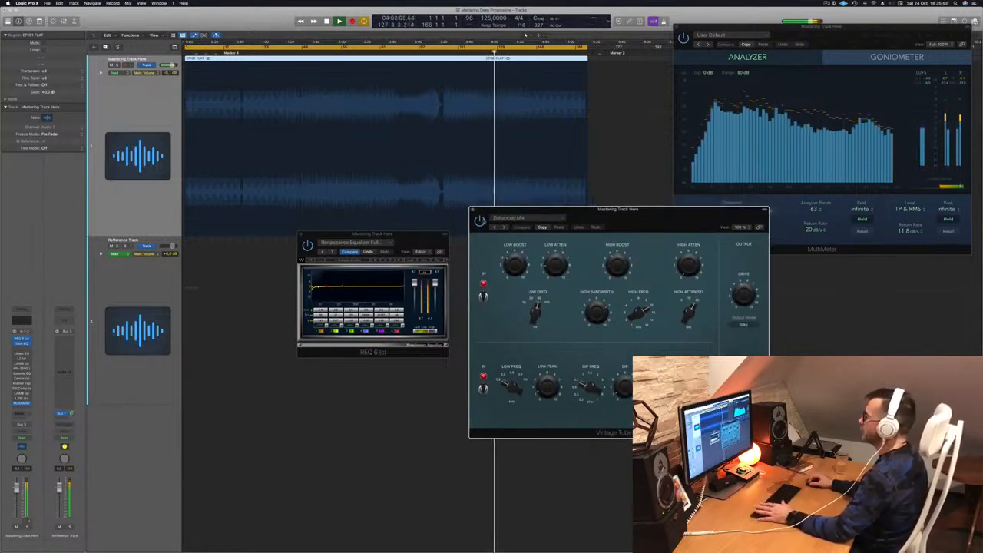
left_click(480, 222)
left_click_drag(650, 213, 667, 214)
key("space")
key("space")
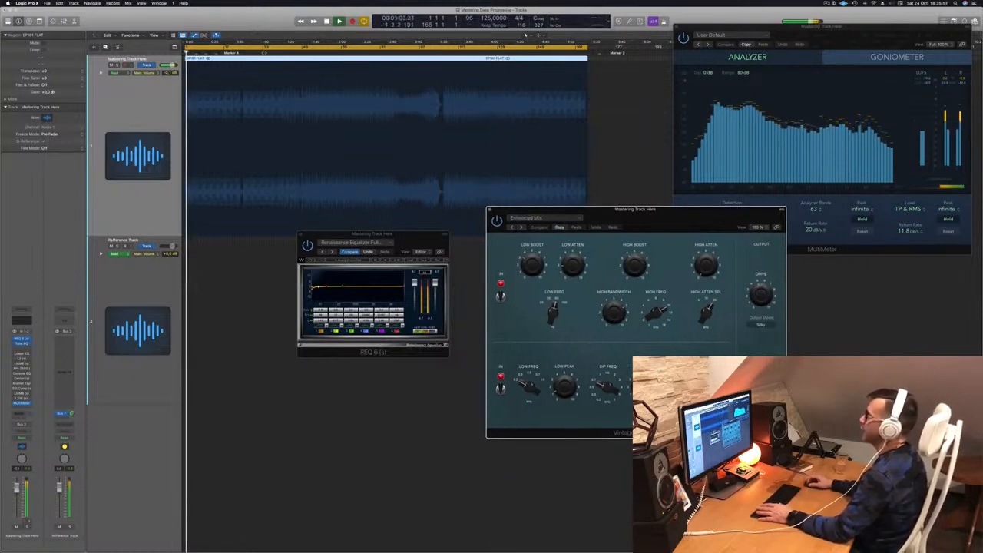
Step: Open the Linear Phase EQ, toggle its power to compare the sound, and close its window
left_click(265, 53)
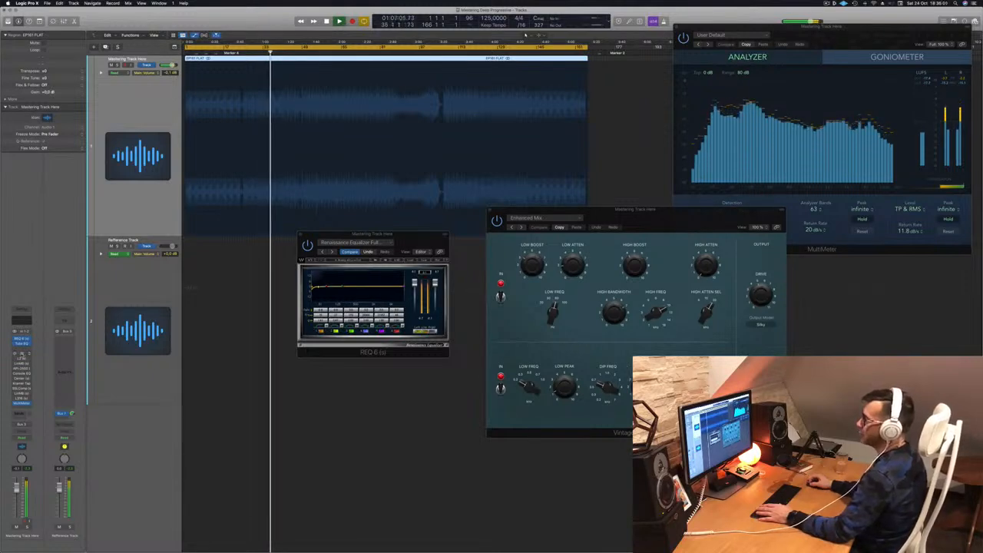
left_click(22, 354)
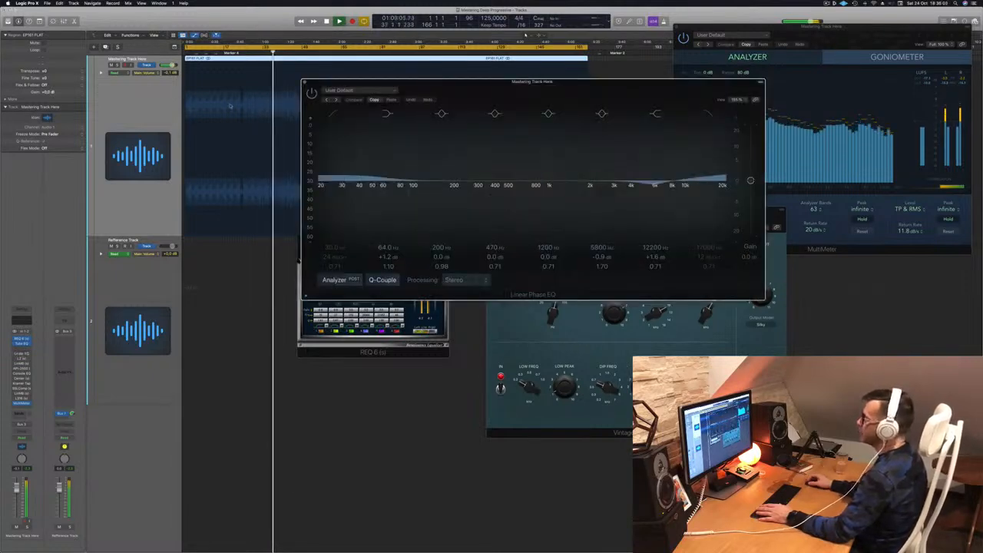
left_click_drag(499, 93, 544, 96)
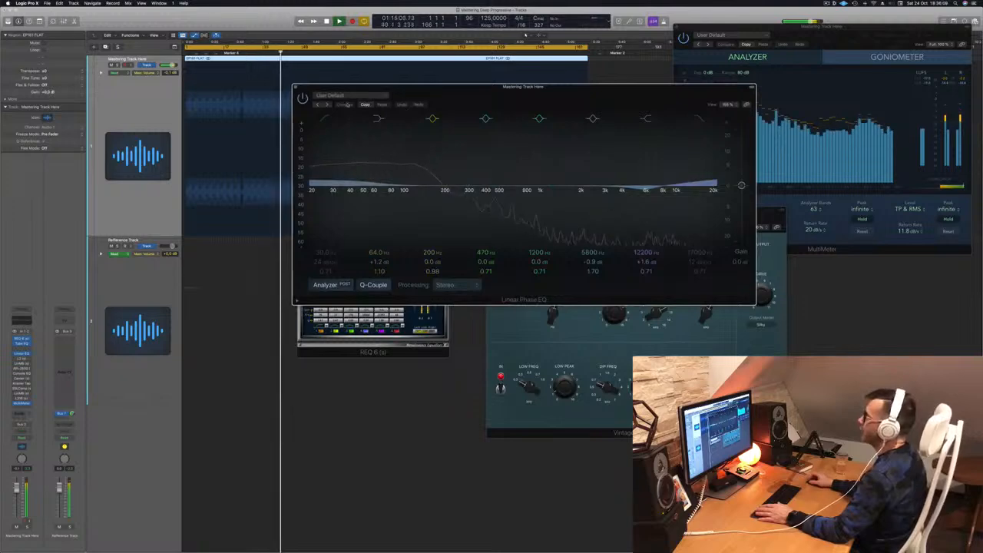
left_click(301, 98)
left_click(296, 88)
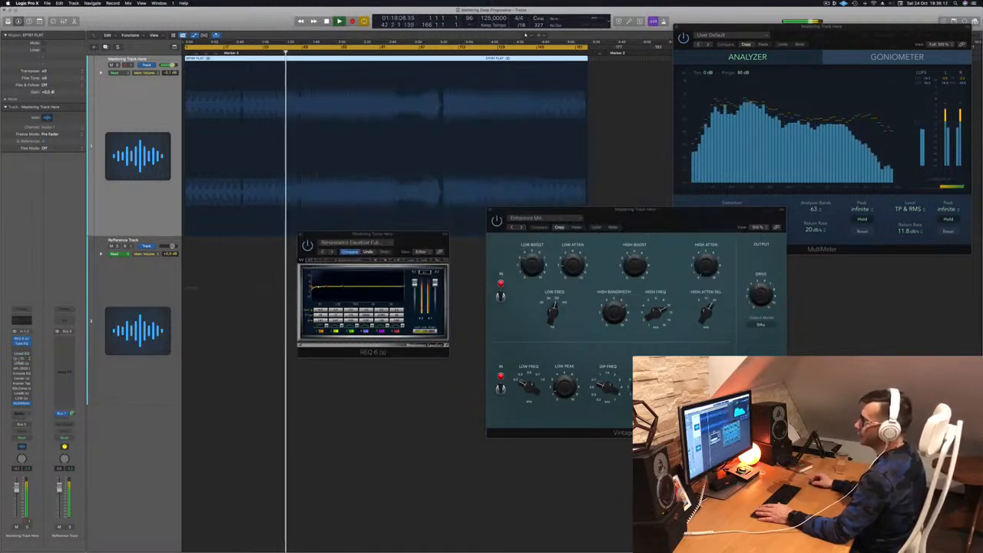
Step: Open the L2 Ultramaximizer window and place it above the other plugin windows
left_click(22, 359)
left_click_drag(412, 82, 433, 102)
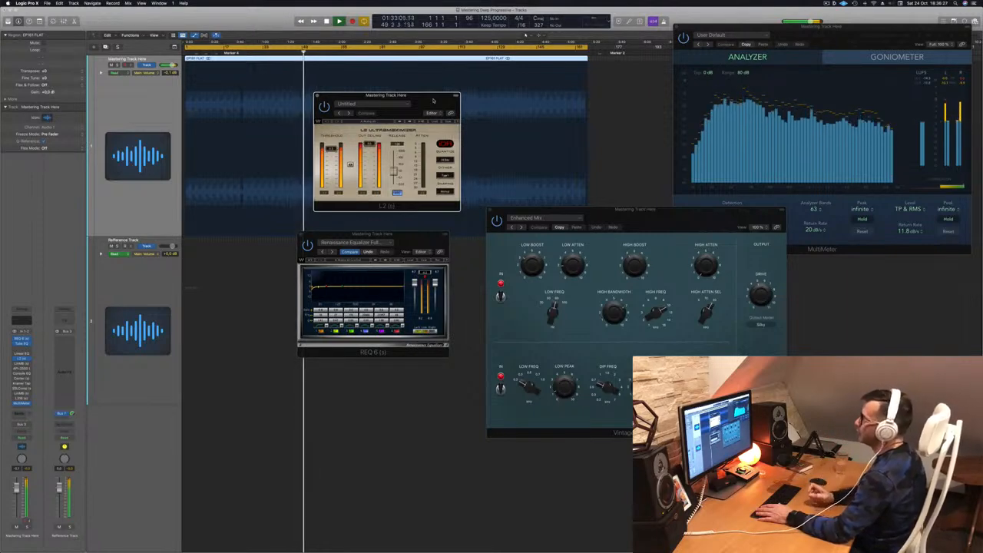
left_click_drag(433, 100, 556, 134)
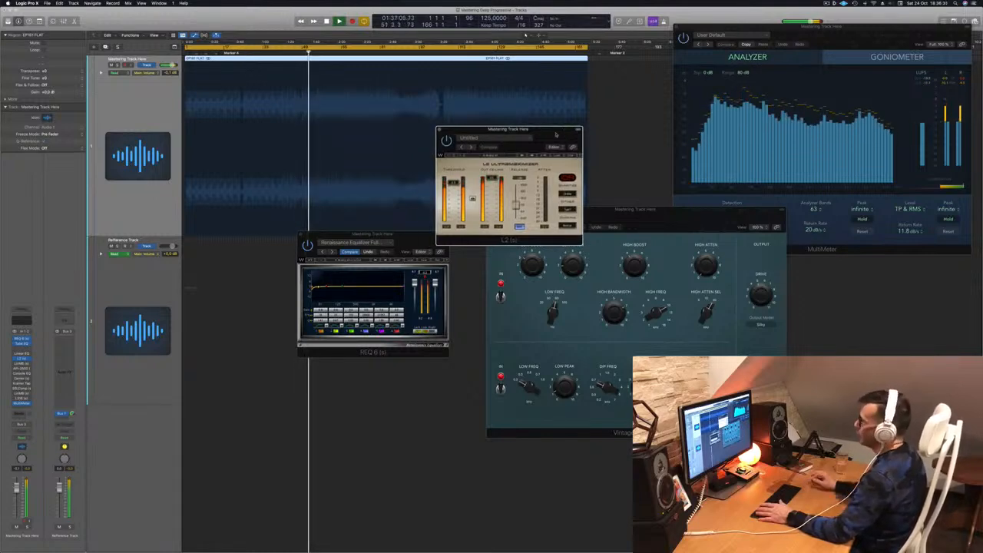
Step: Rearrange the REQ 6 and L2 windows so all open plugins are visible together
left_click(426, 273)
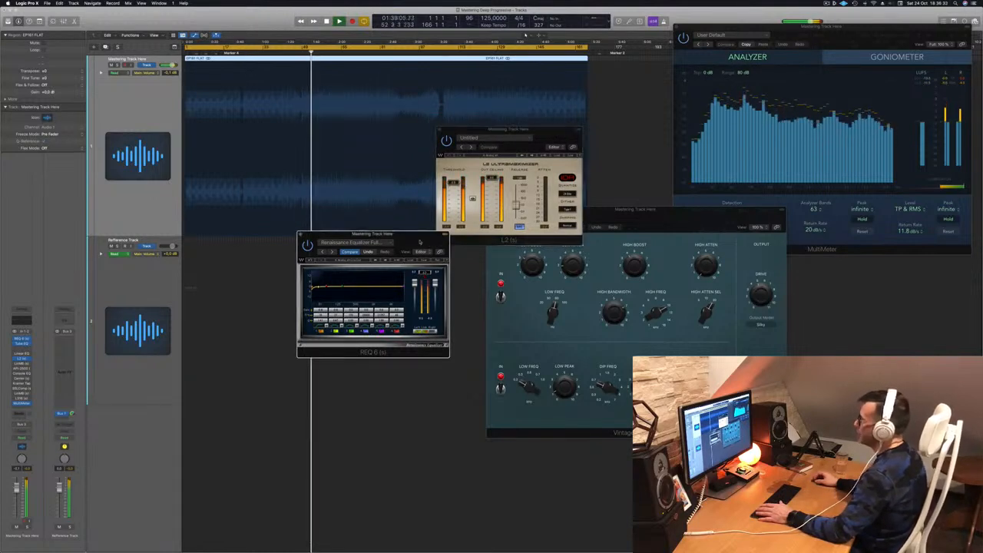
left_click_drag(420, 242, 830, 143)
left_click_drag(567, 135, 506, 187)
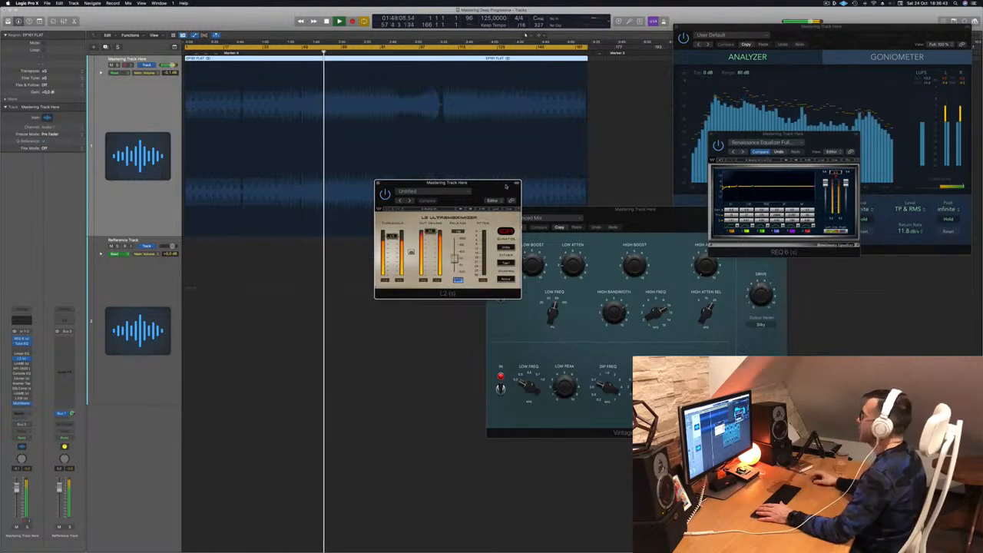
left_click(836, 171)
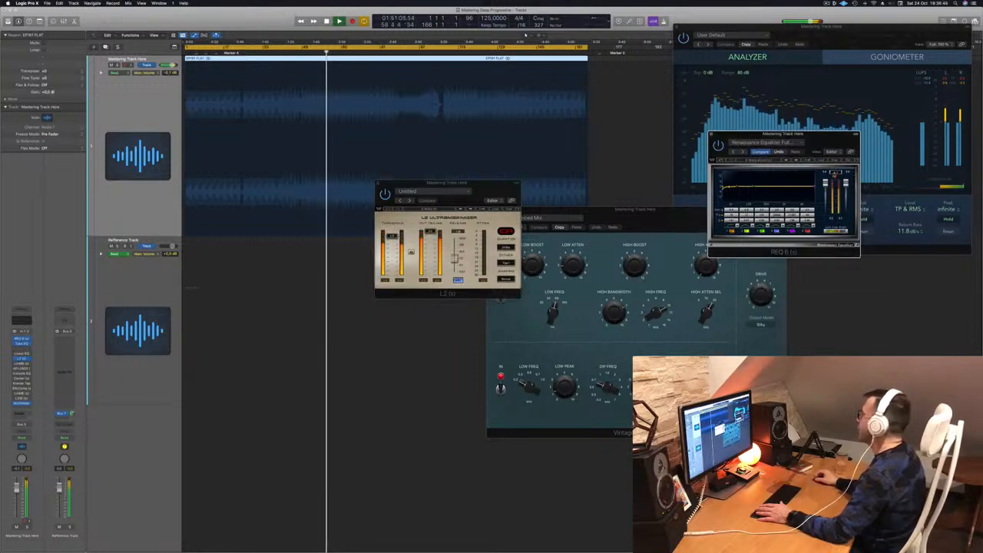
left_click_drag(832, 148, 685, 172)
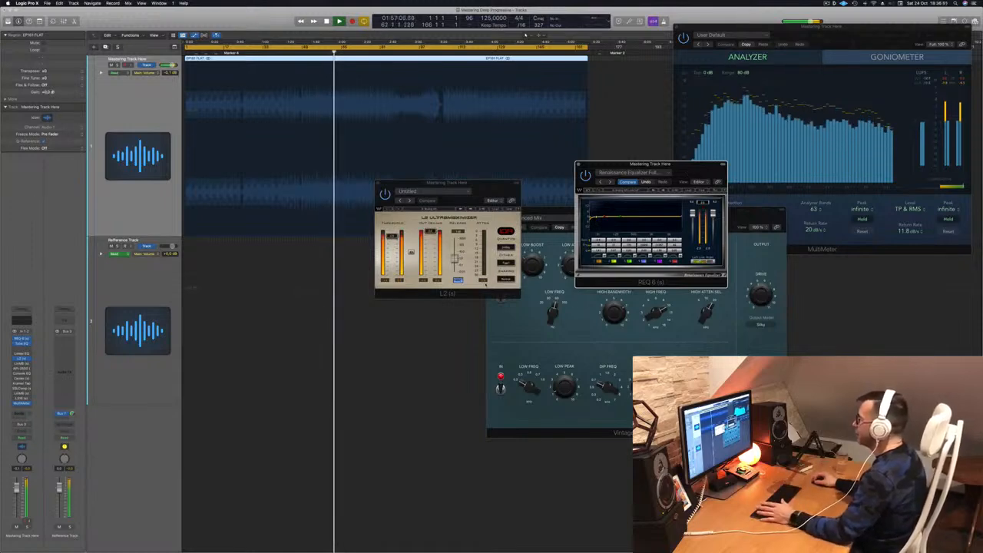
left_click(481, 294)
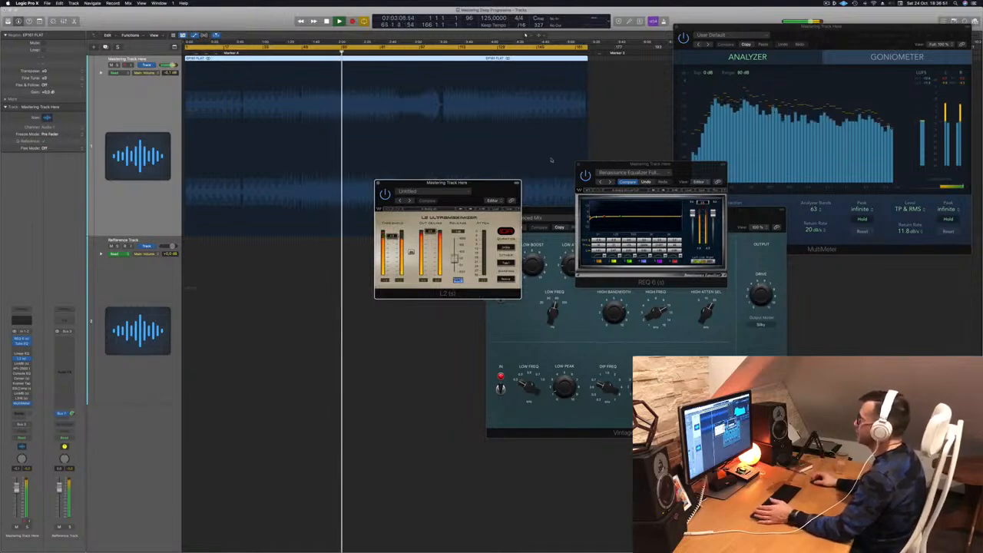
left_click_drag(447, 183, 812, 222)
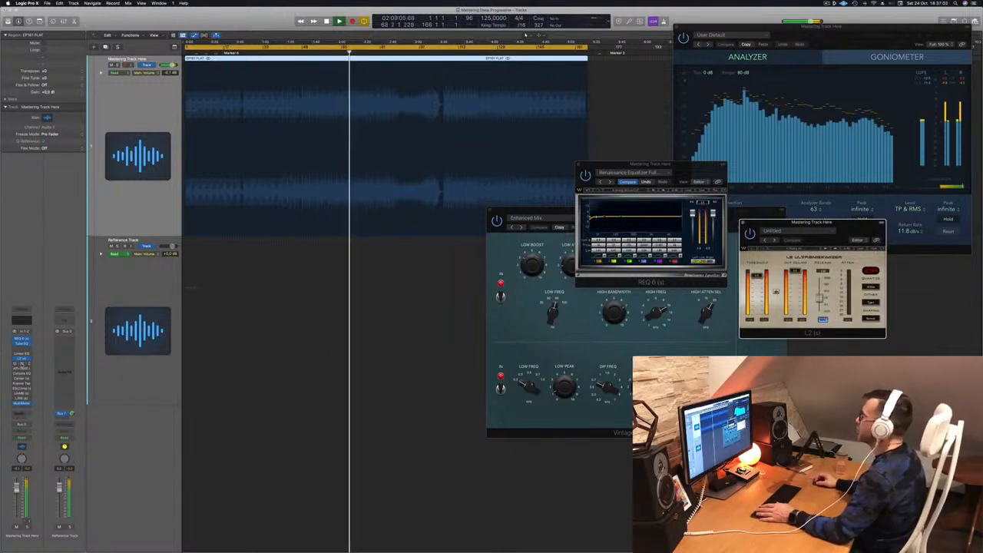
Step: Open the Linear Phase Multiband window, position it, and restart playback
left_click(21, 365)
left_click_drag(430, 94, 412, 166)
key("space")
key("space")
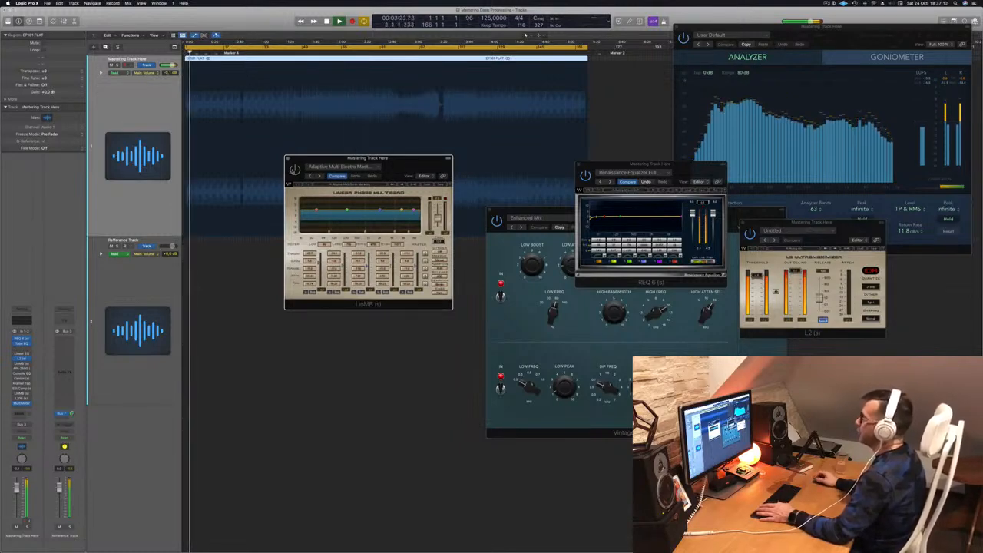
Step: Toggle the Linear Phase Multiband's power to compare it while restarting playback
left_click(295, 169)
key("space")
key("space")
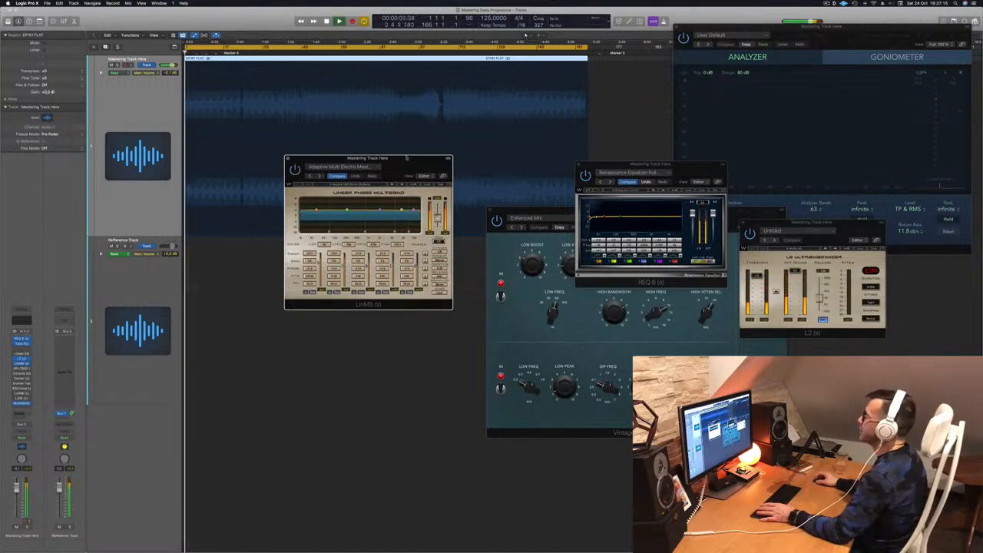
left_click_drag(406, 157, 423, 158)
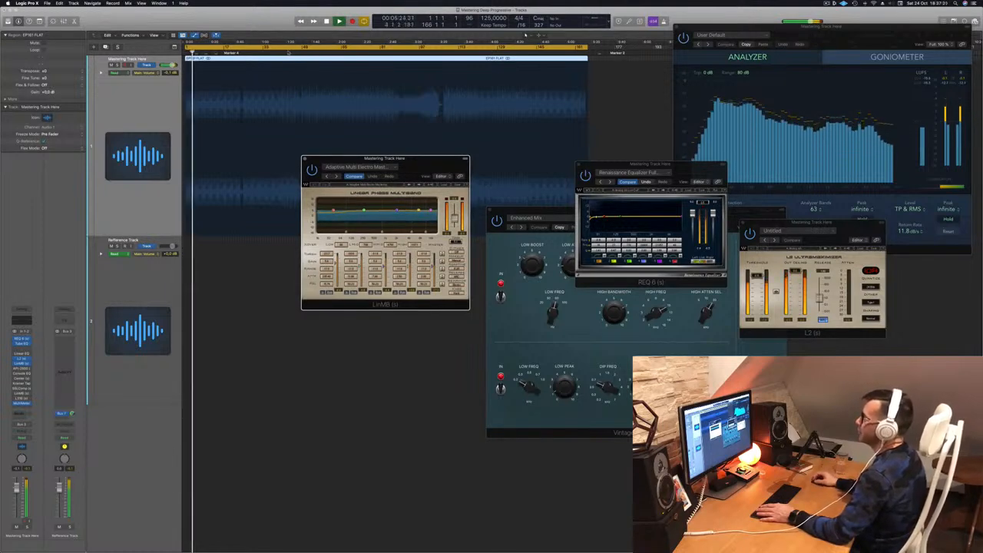
Step: Reposition the Linear Phase Multiband window beside the REQ 6 window while replaying the track from different points
left_click(289, 51)
left_click_drag(421, 170, 430, 164)
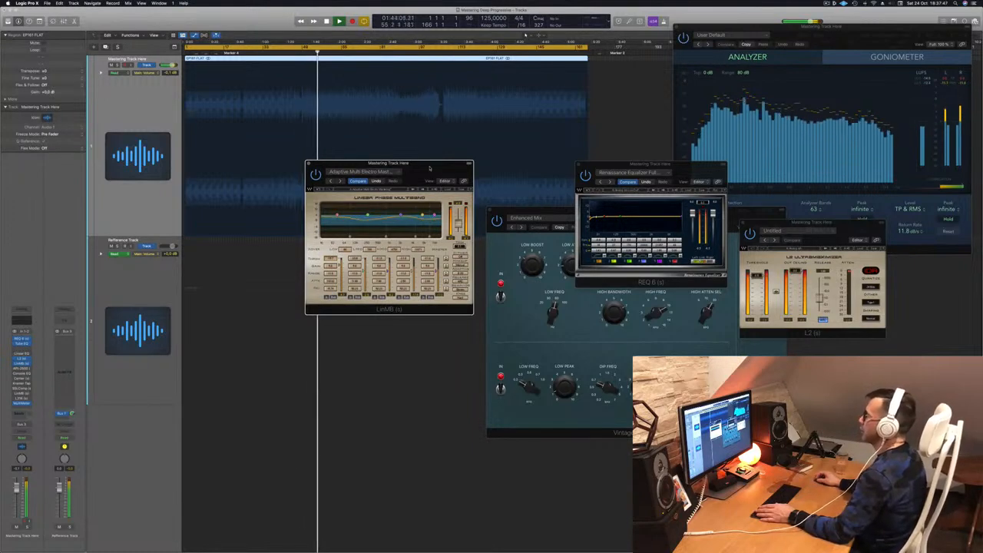
left_click_drag(430, 168, 460, 170)
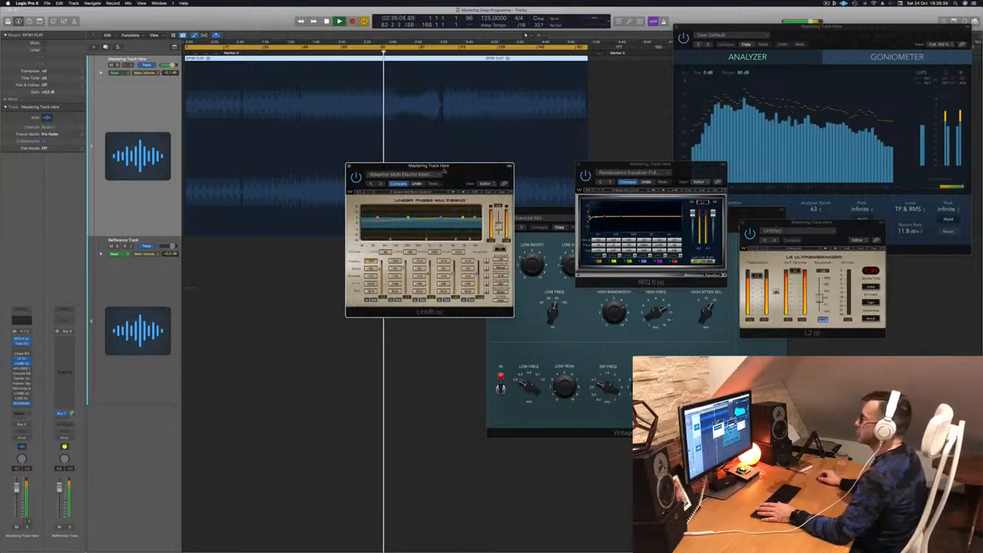
left_click_drag(461, 165, 457, 174)
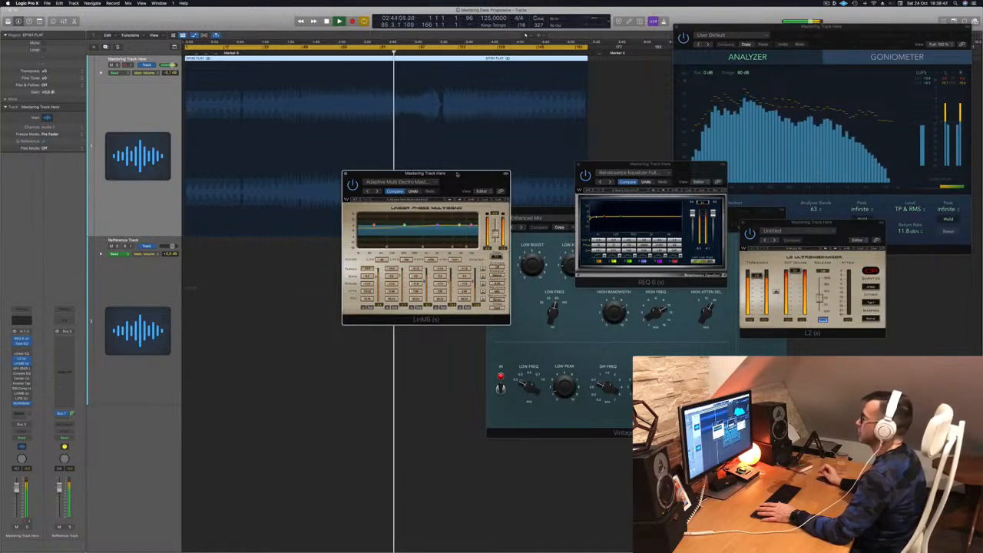
left_click_drag(456, 176, 526, 193)
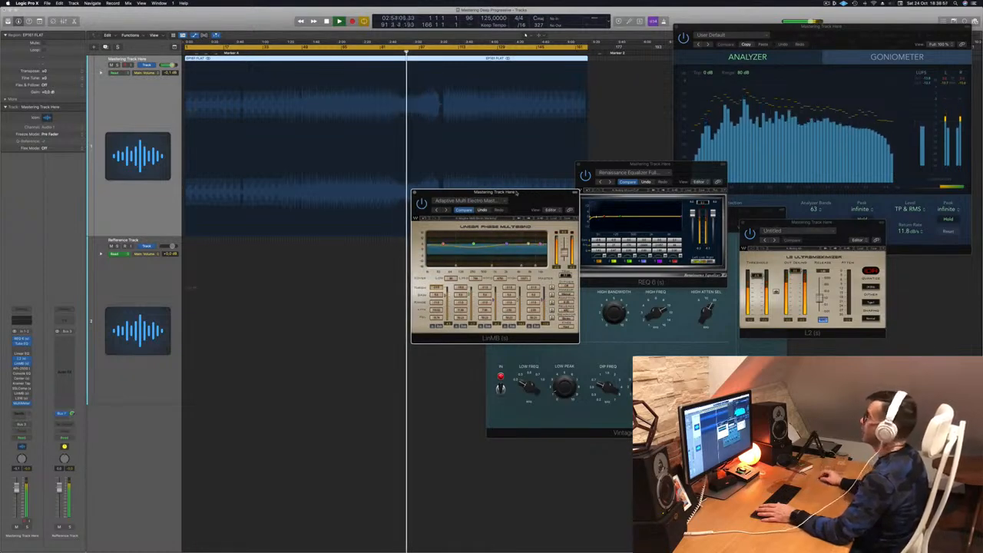
left_click_drag(517, 192, 554, 169)
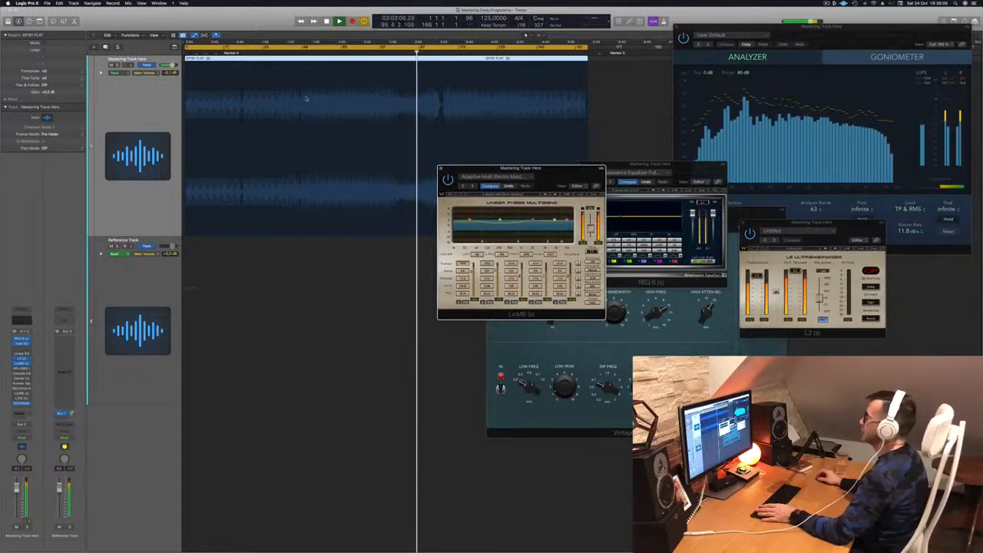
left_click(441, 53)
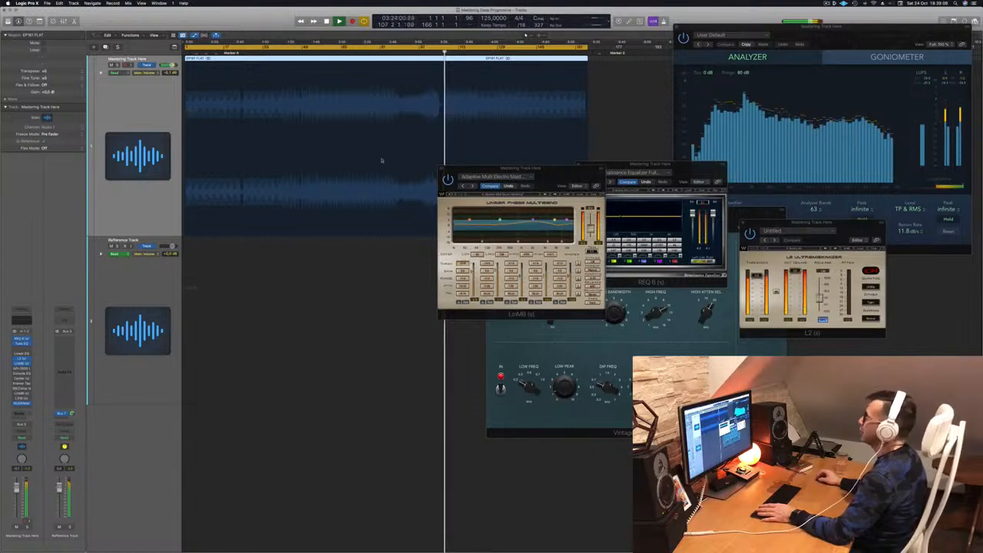
left_click_drag(548, 166, 532, 199)
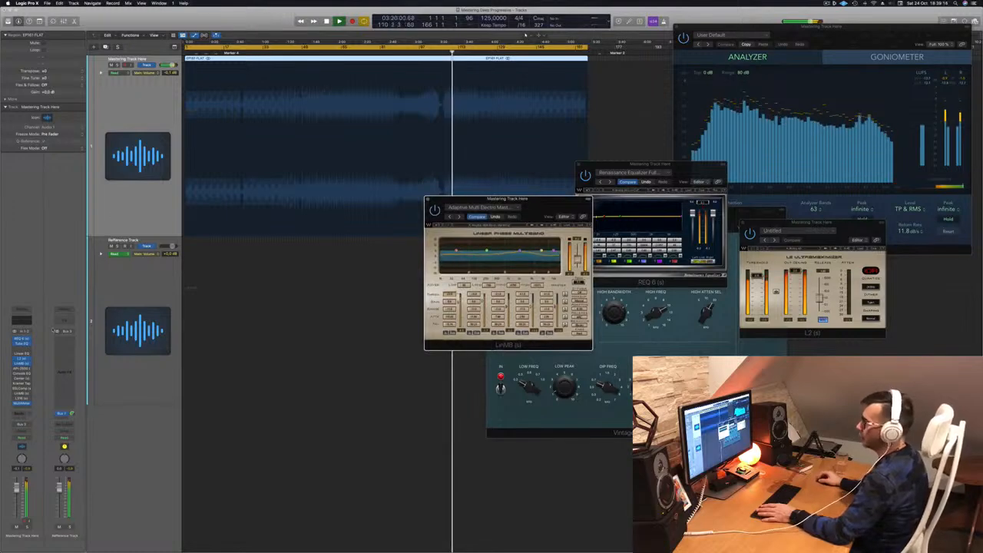
Step: Open the API-2500 compressor window on the mastering track, nudge its threshold, and close it again
left_click(23, 369)
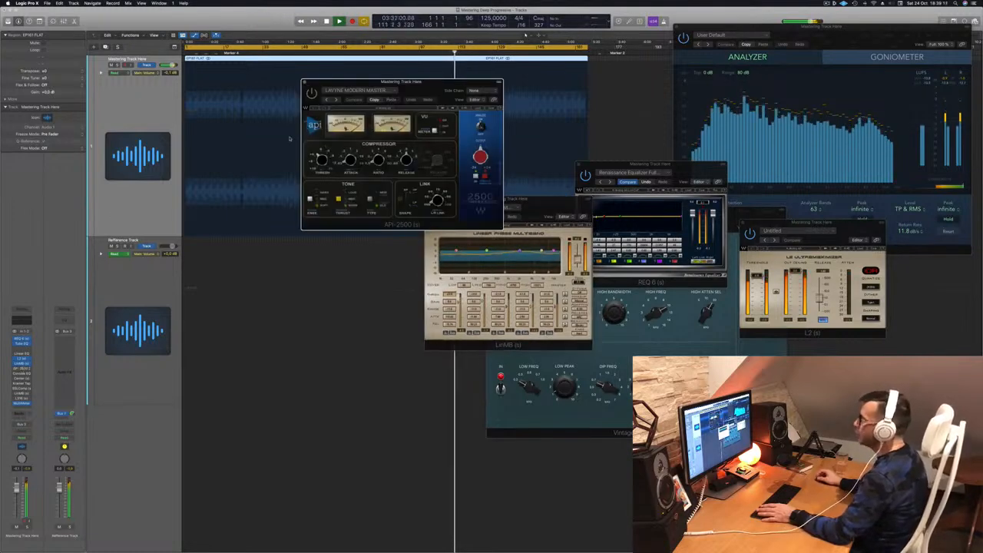
left_click_drag(421, 100, 382, 121)
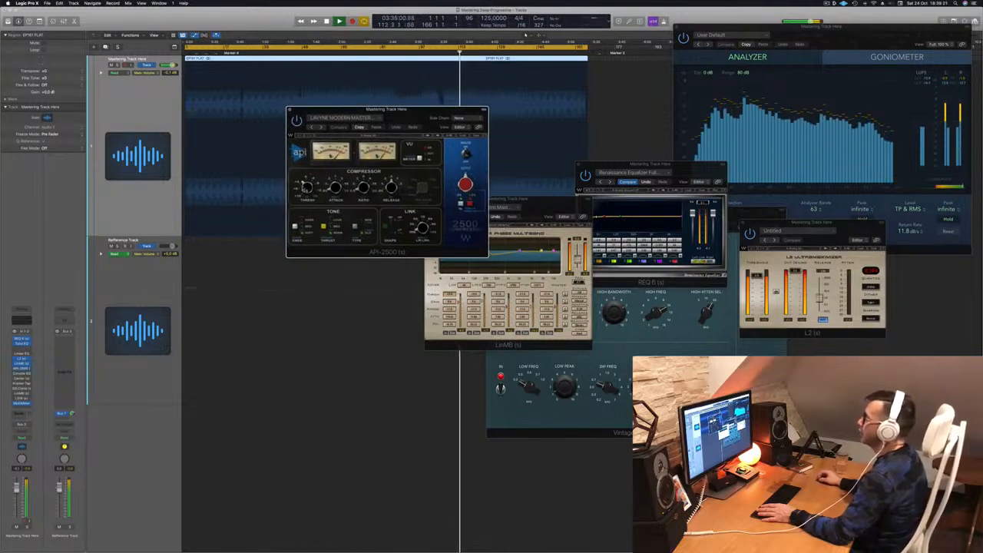
left_click_drag(307, 188, 307, 189)
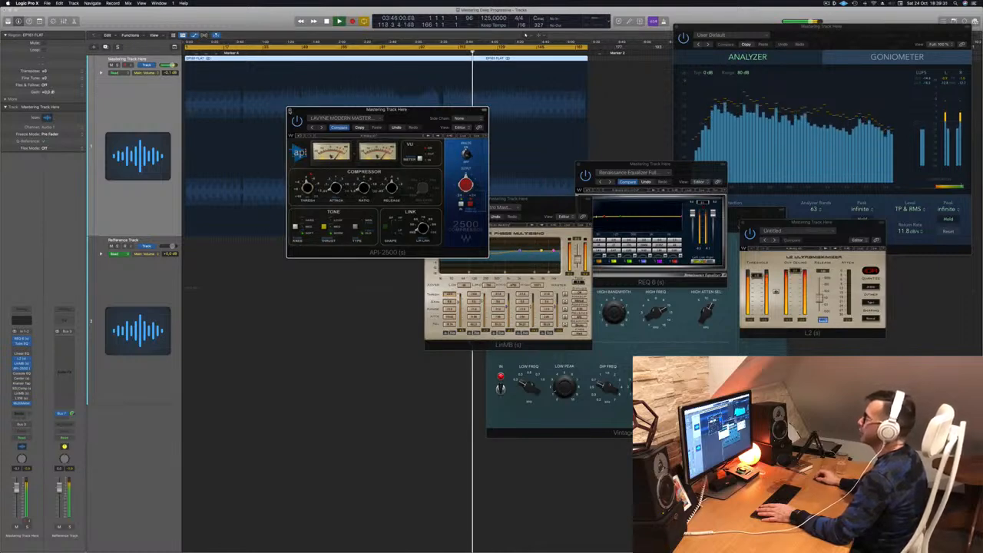
left_click(289, 110)
Step: Move the Linear Phase Multiband window over the L2, then audition the Vintage Console EQ window and close it
left_click_drag(545, 200, 860, 190)
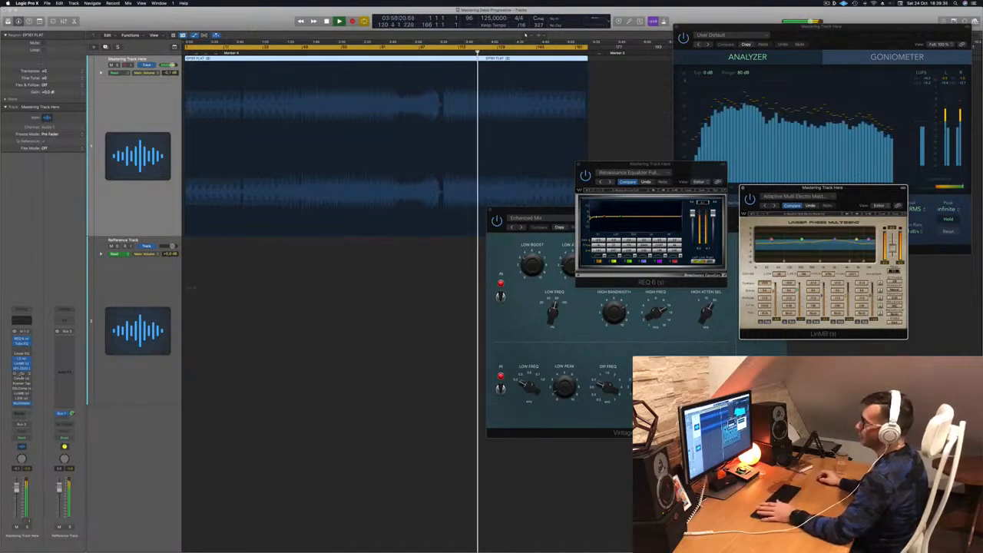
left_click(21, 374)
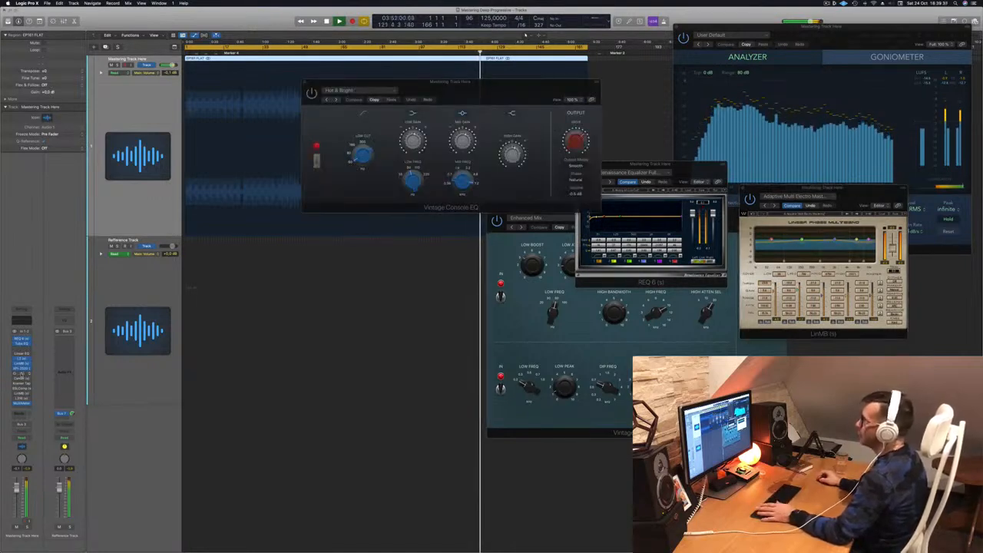
left_click_drag(377, 84, 281, 113)
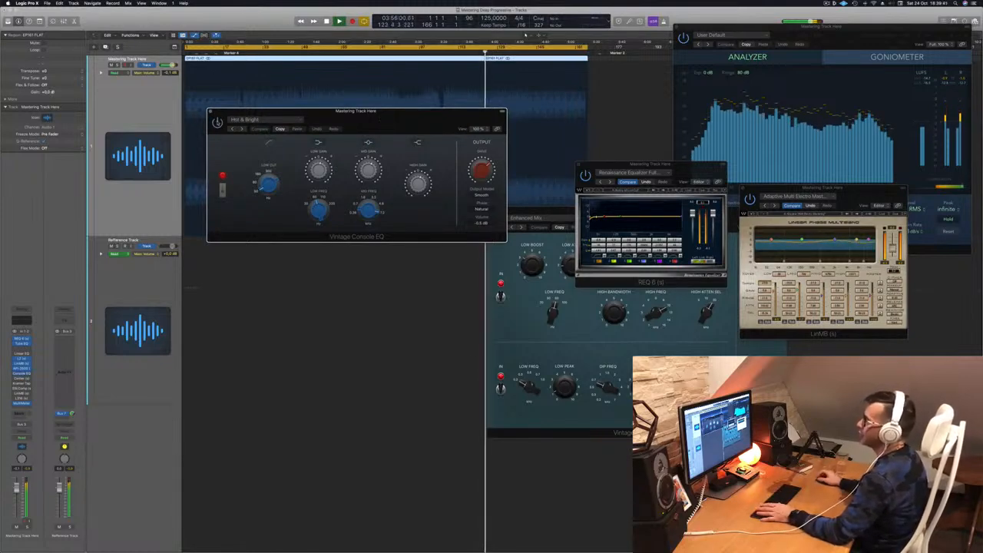
left_click(341, 52)
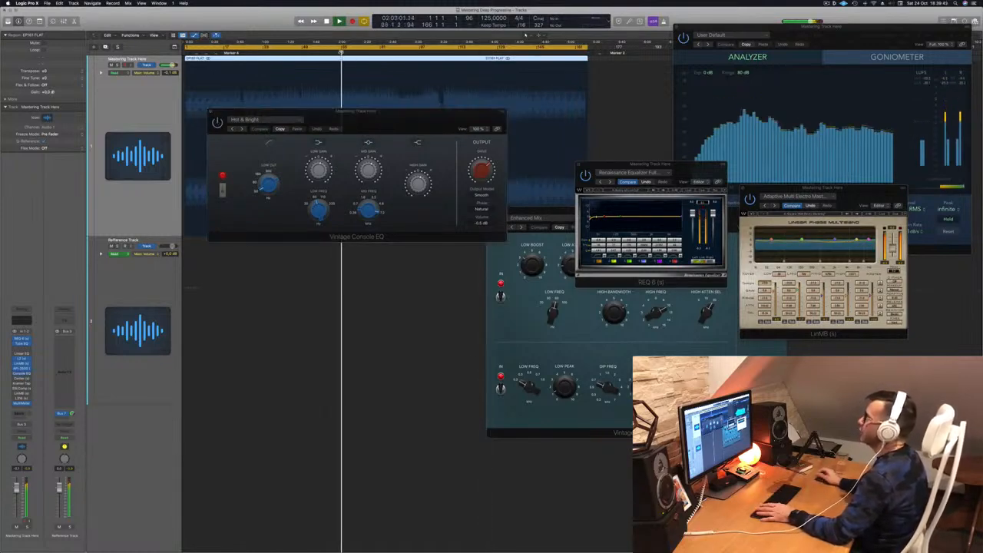
left_click_drag(399, 117, 473, 238)
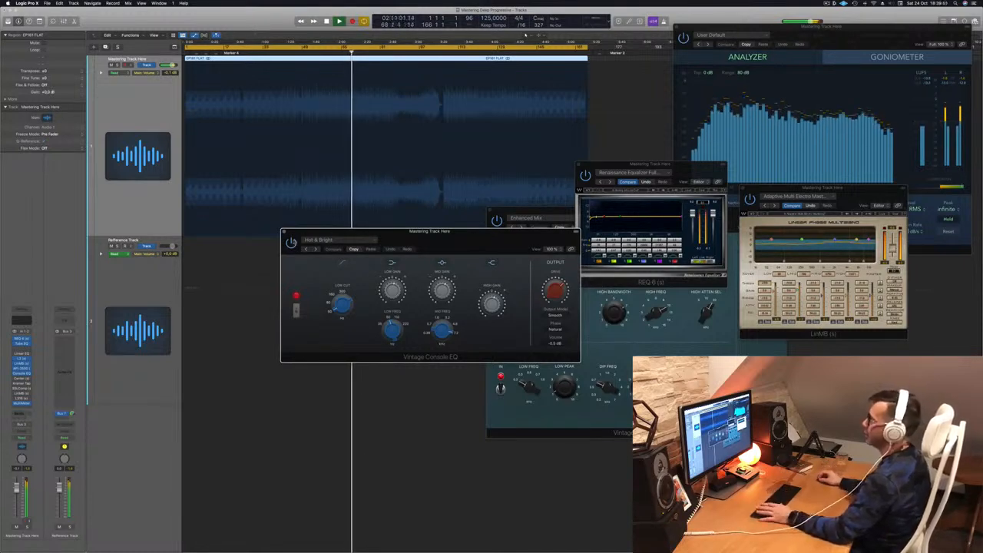
left_click(284, 232)
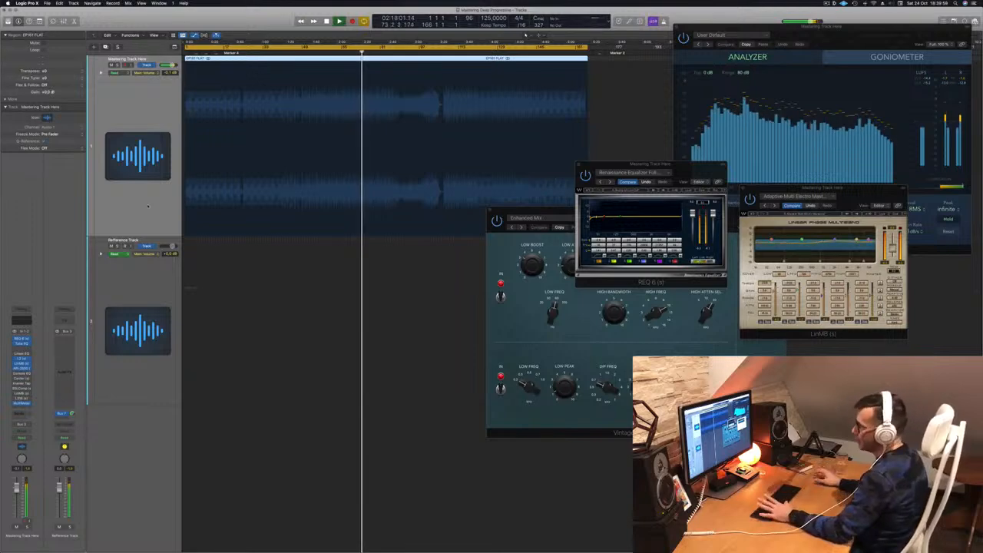
Step: Open the Center plugin window, position it for auditioning, and close it
left_click(22, 378)
left_click_drag(389, 88, 444, 158)
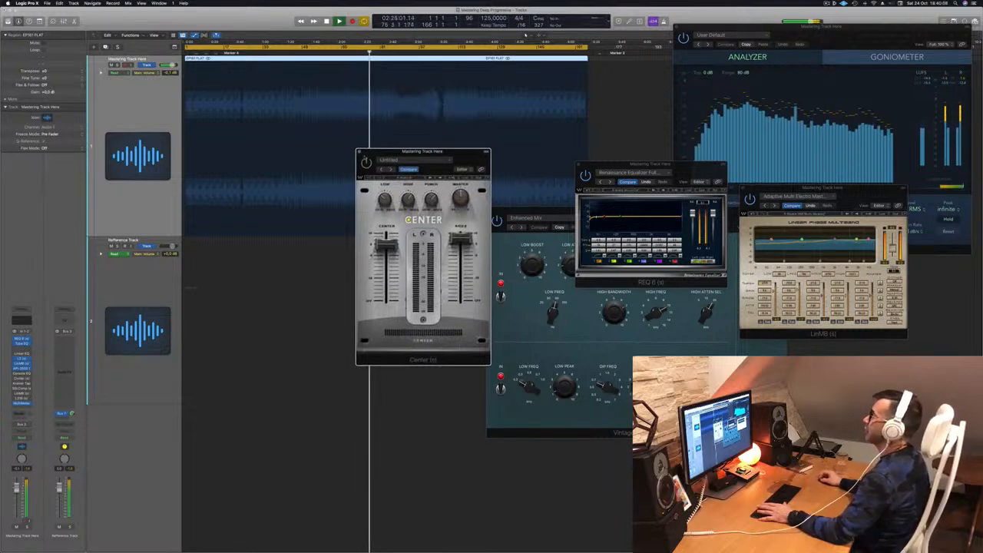
key("Return")
mouse_move(462, 155)
left_mouse_down()
mouse_move(480, 149)
mouse_move(457, 150)
left_mouse_up()
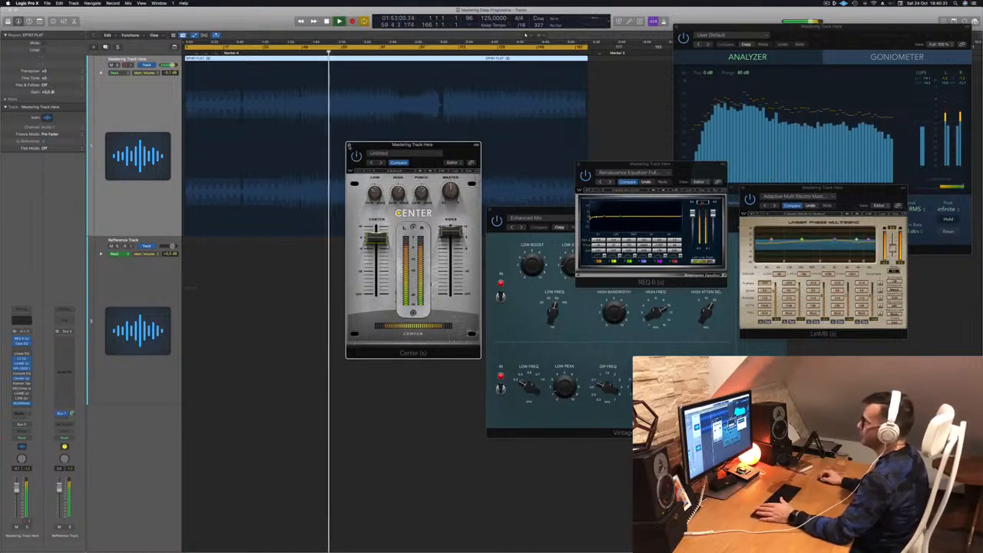
left_click(349, 146)
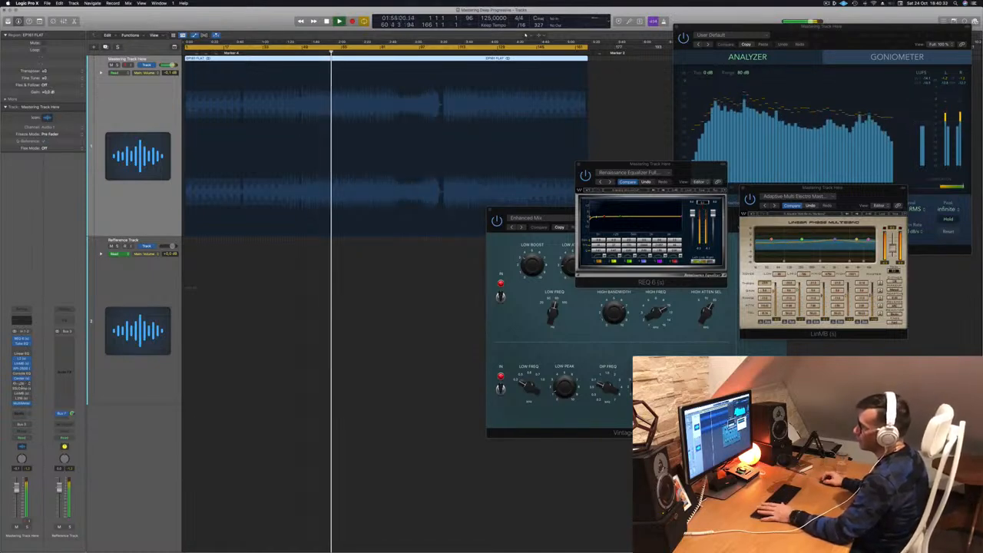
Step: Briefly open Kramer Tape, then open the SSLComp window, reposition it during playback, and close it
left_click(23, 384)
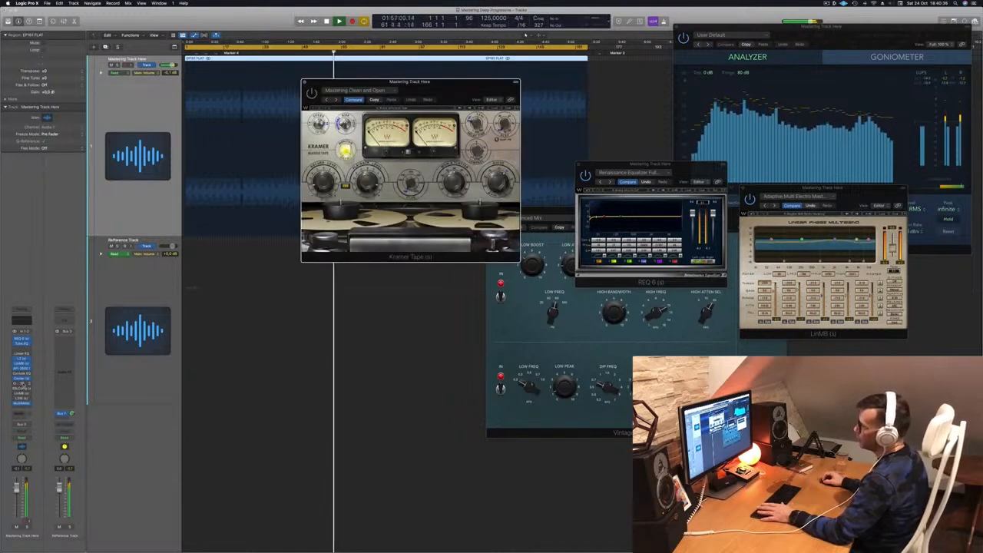
left_click(23, 384)
left_click(23, 389)
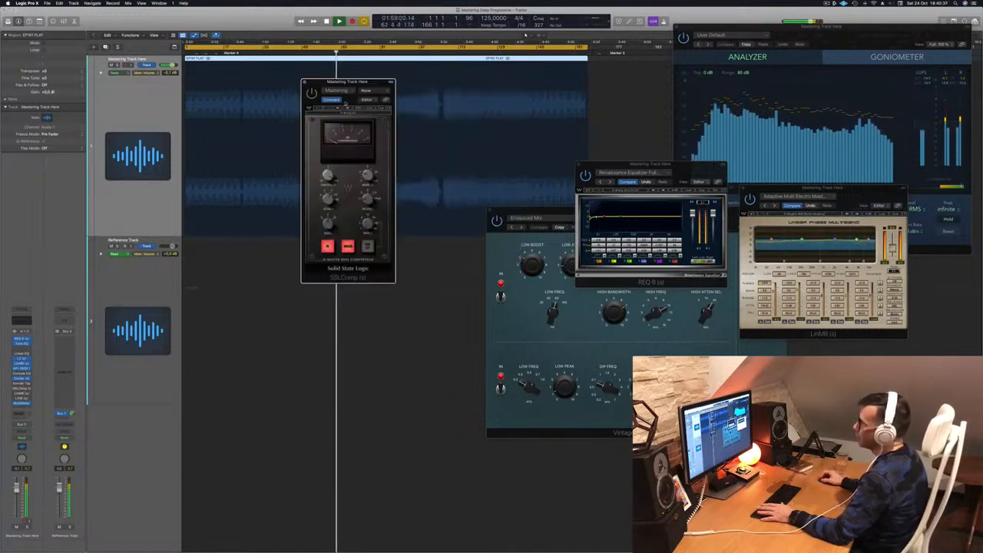
left_click_drag(368, 82, 604, 129)
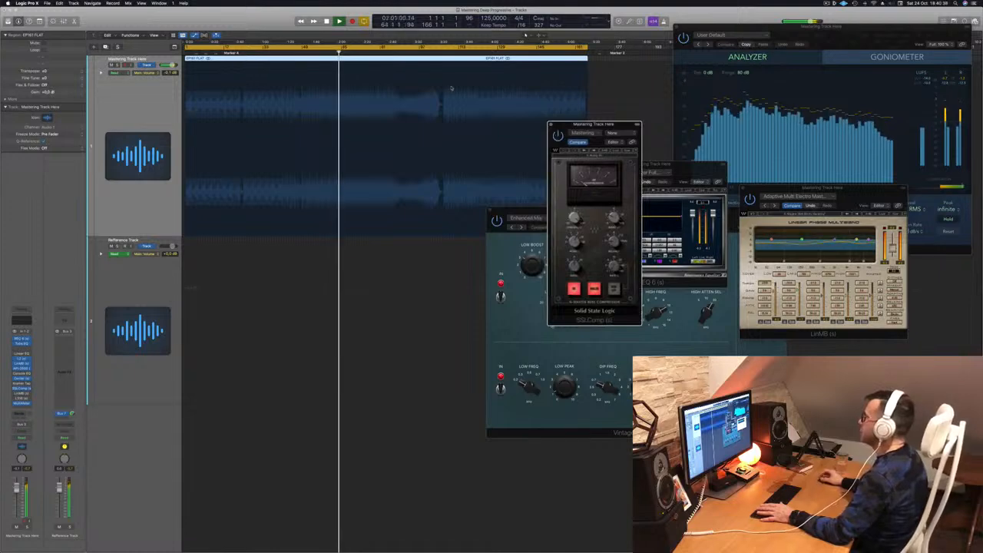
left_click(310, 54)
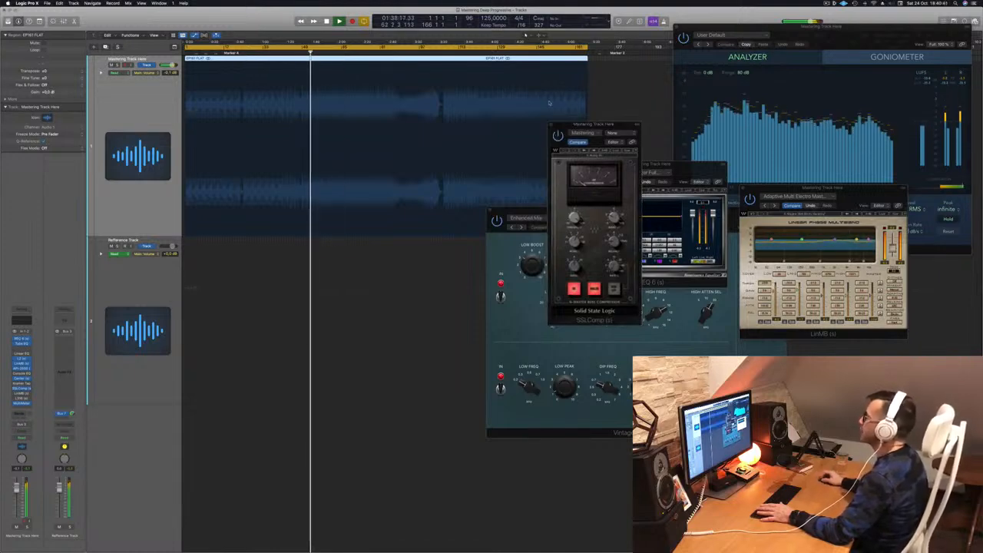
left_click_drag(612, 126, 509, 126)
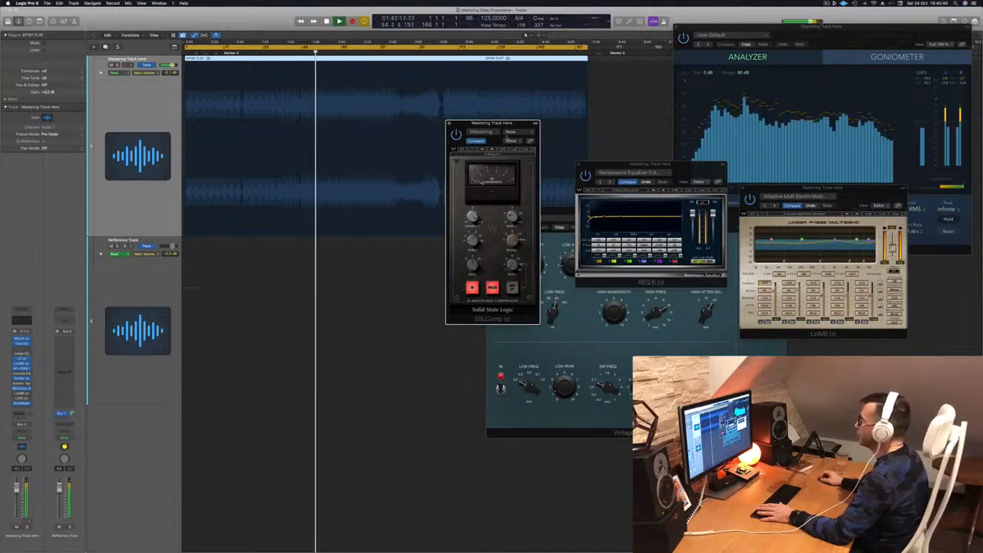
left_click_drag(503, 123, 495, 124)
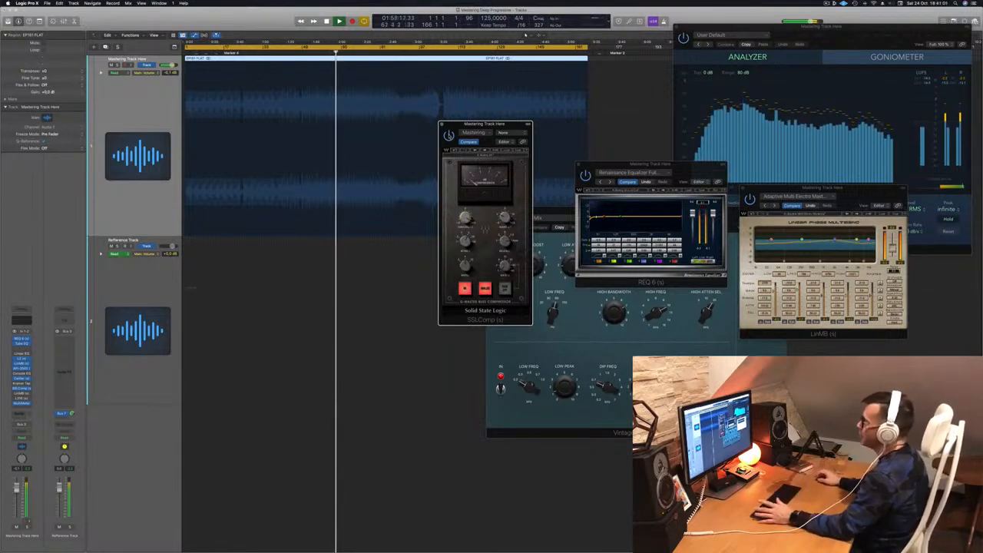
left_click_drag(462, 123, 410, 124)
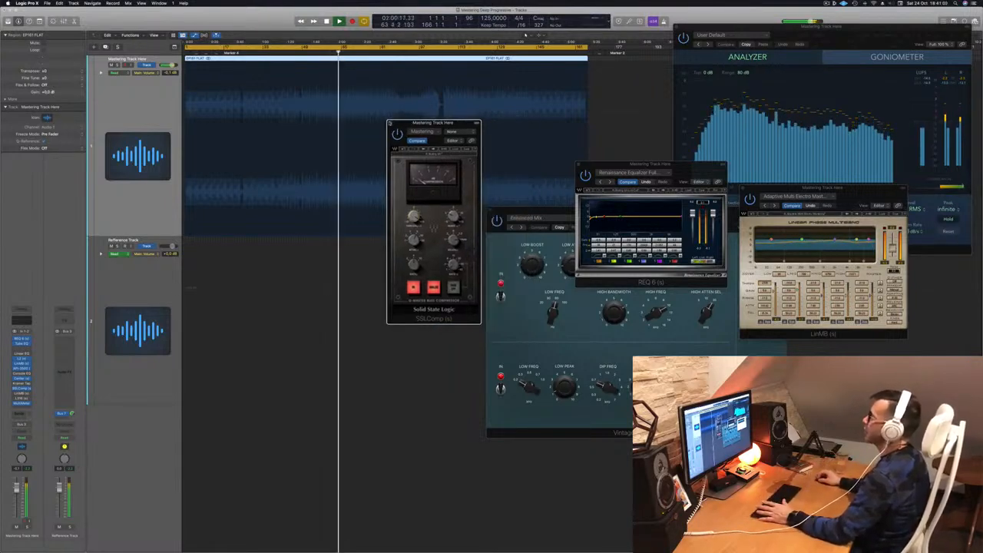
left_click(390, 124)
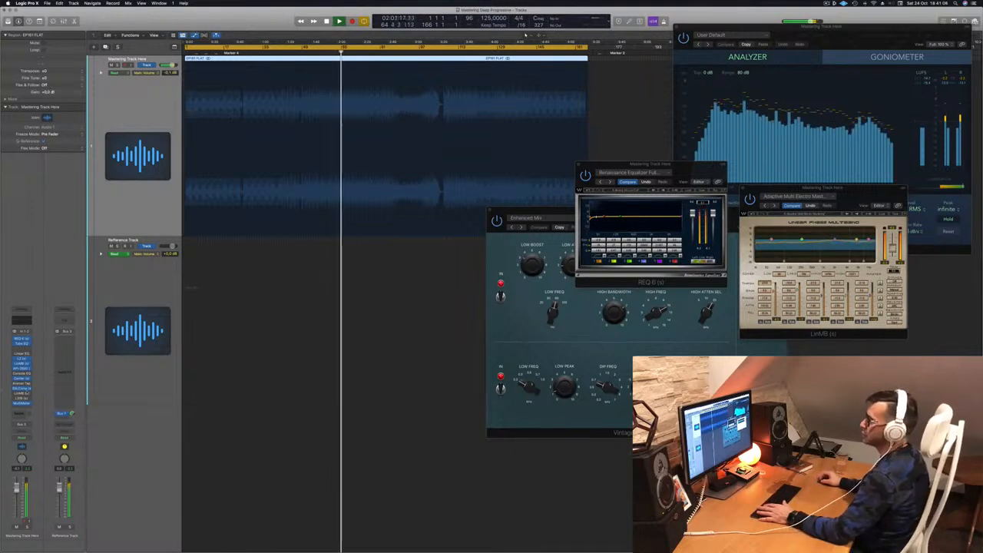
Step: Open the second Linear Phase Multiband window with the Multi Opto Mastering preset, position it, and replay the track
left_click(21, 393)
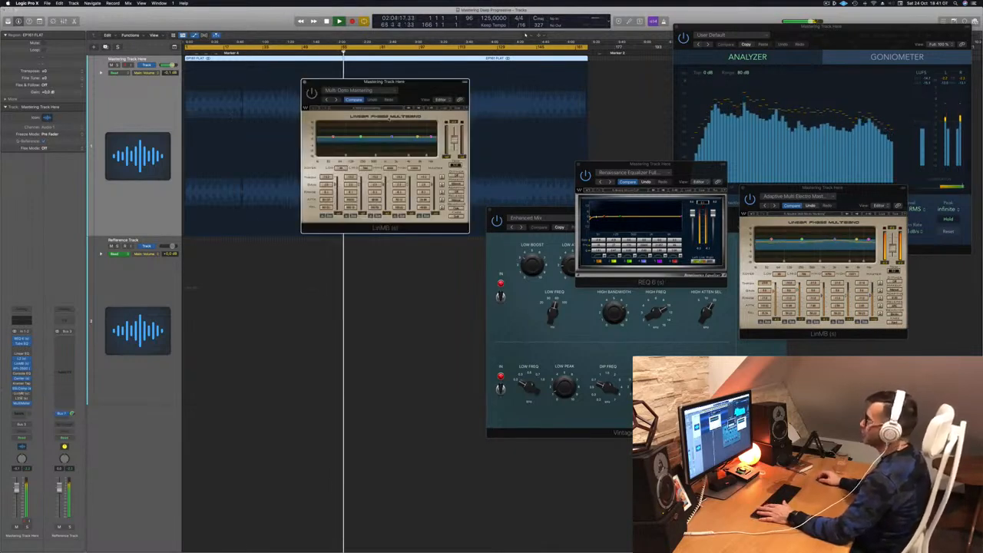
left_click_drag(418, 93, 415, 173)
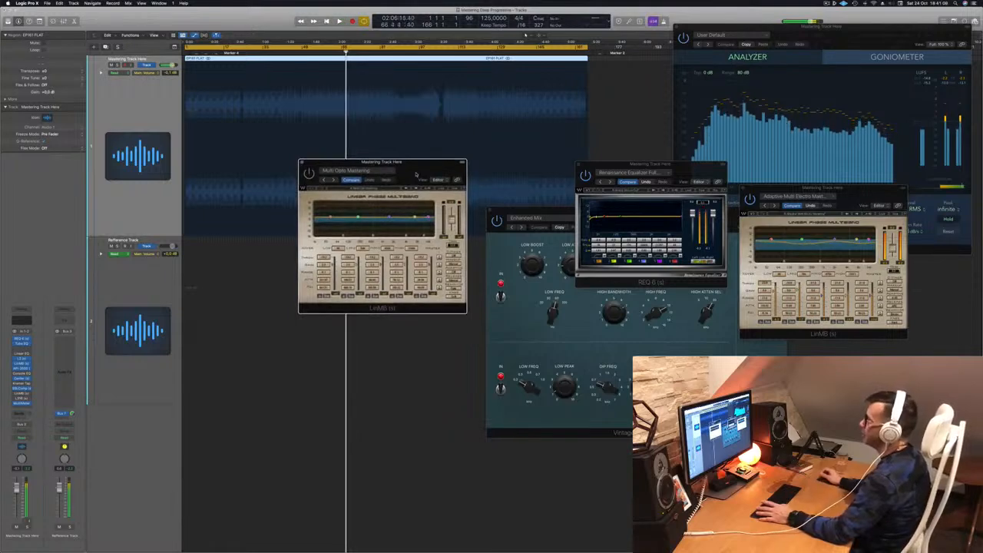
key("Return")
left_click(382, 52)
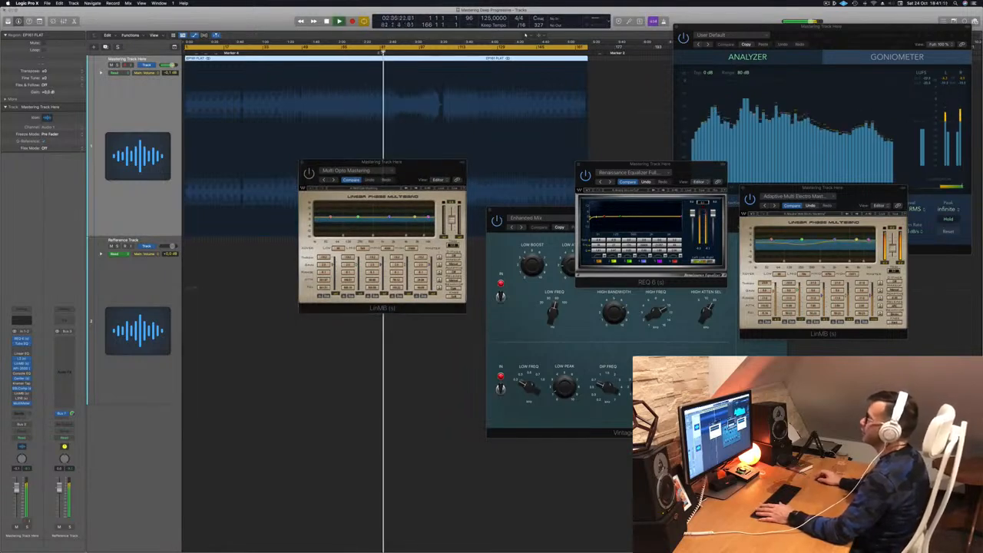
left_click(365, 52)
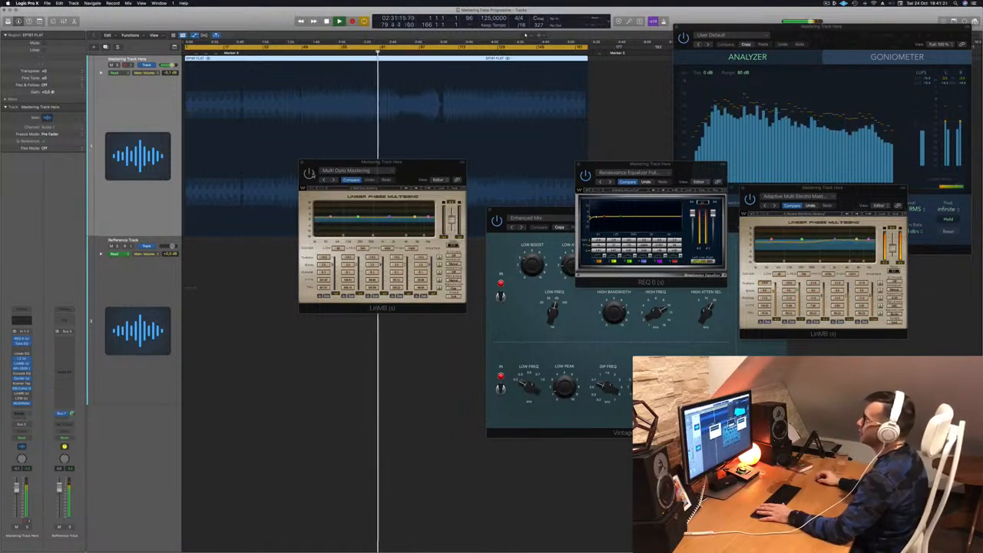
left_click(416, 163)
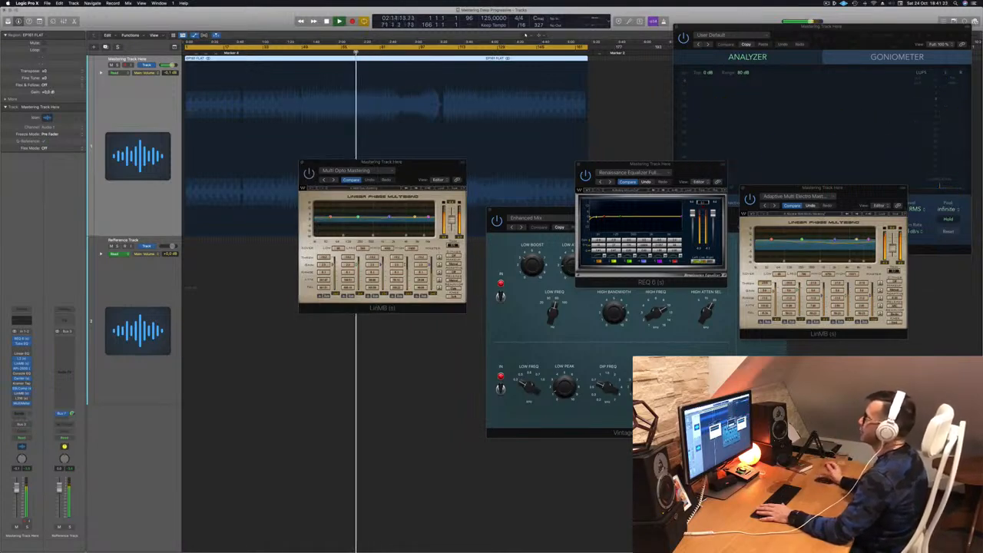
left_click_drag(416, 163, 394, 168)
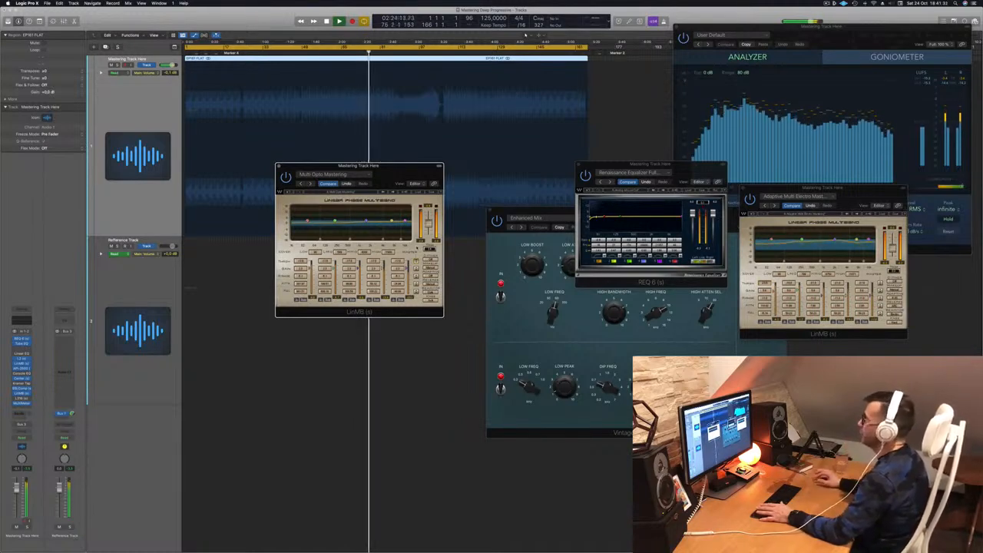
left_click(504, 165)
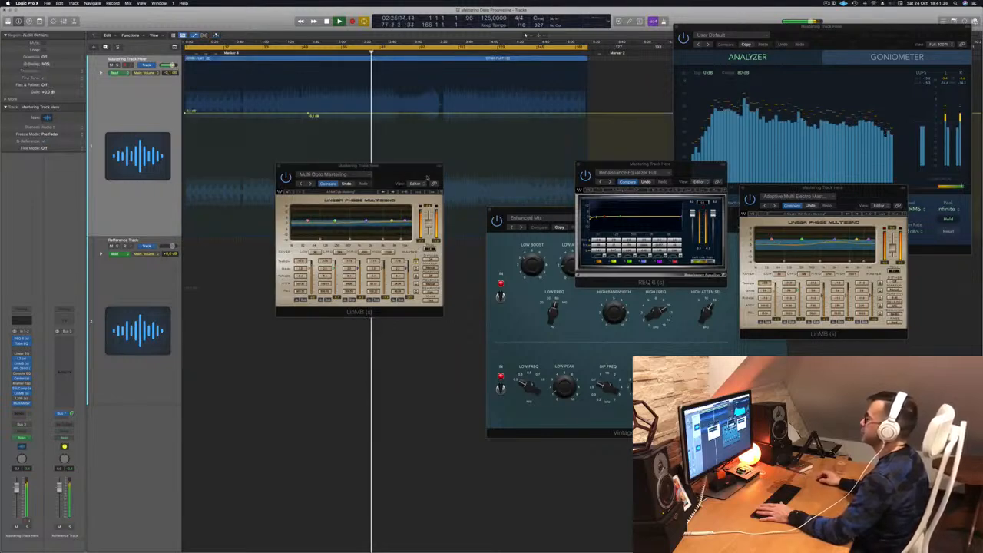
left_click(132, 100)
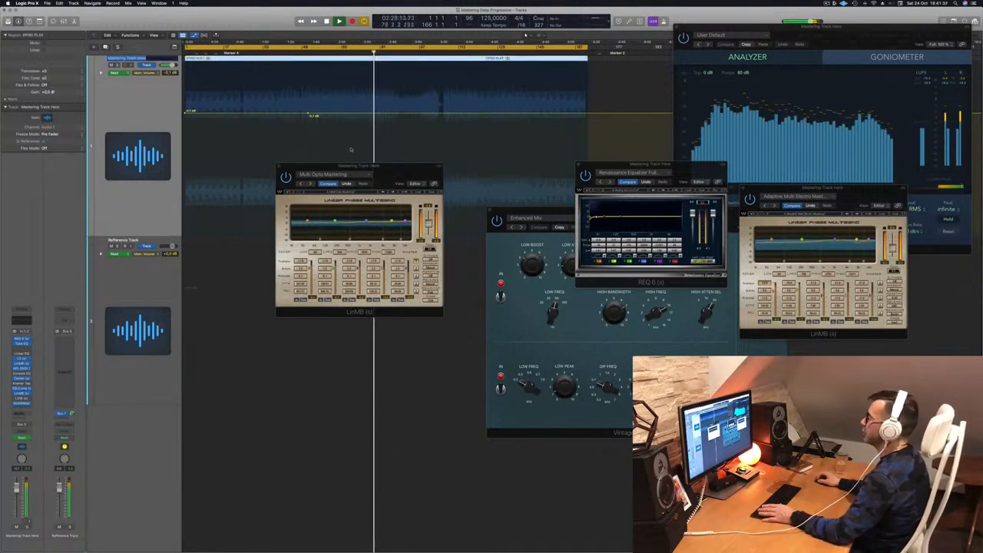
Step: Rearrange the Multi Opto Mastering Linear Phase Multiband and REQ windows during playback and jump to a later point in the song
left_click_drag(400, 169, 499, 181)
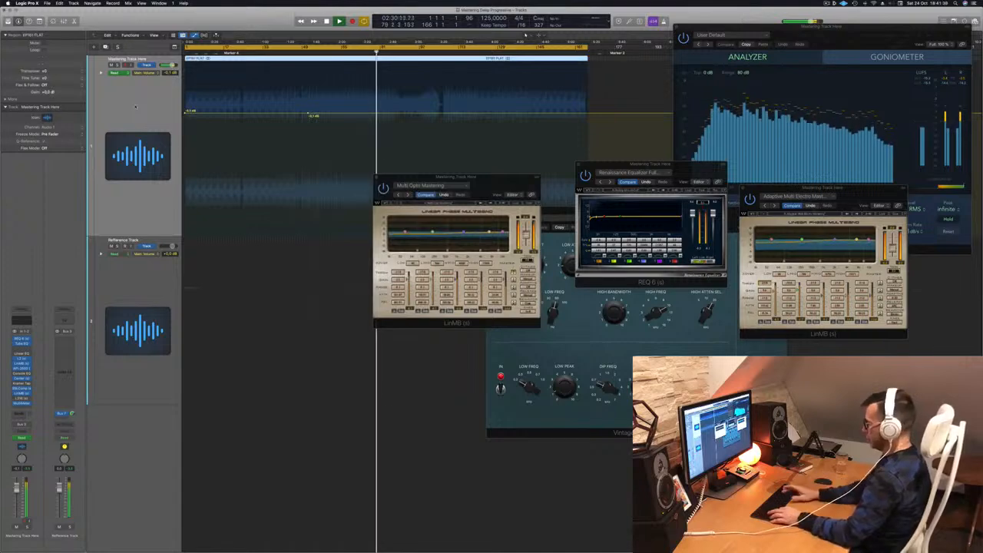
key("a")
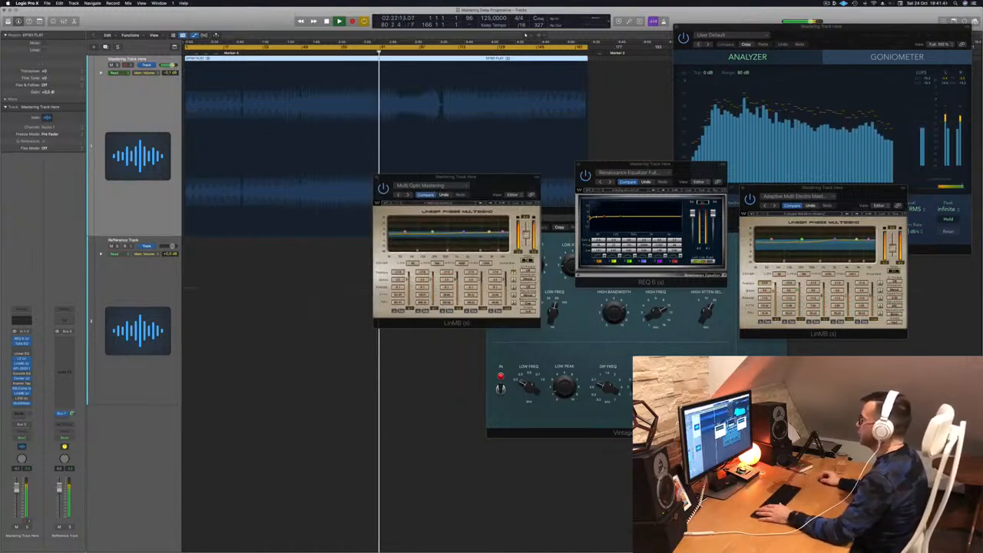
left_click_drag(495, 178, 489, 187)
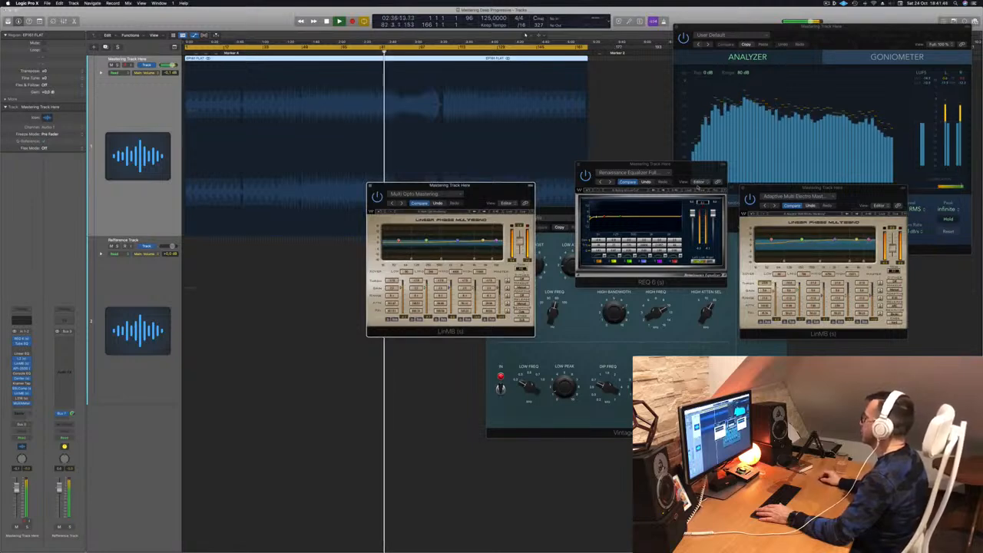
left_click_drag(672, 171, 672, 210)
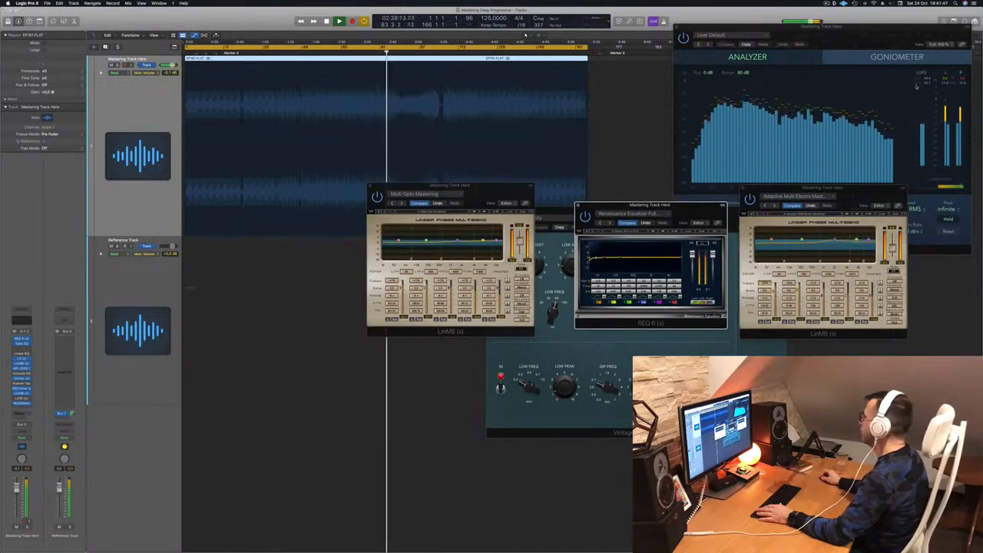
left_click_drag(500, 188, 534, 235)
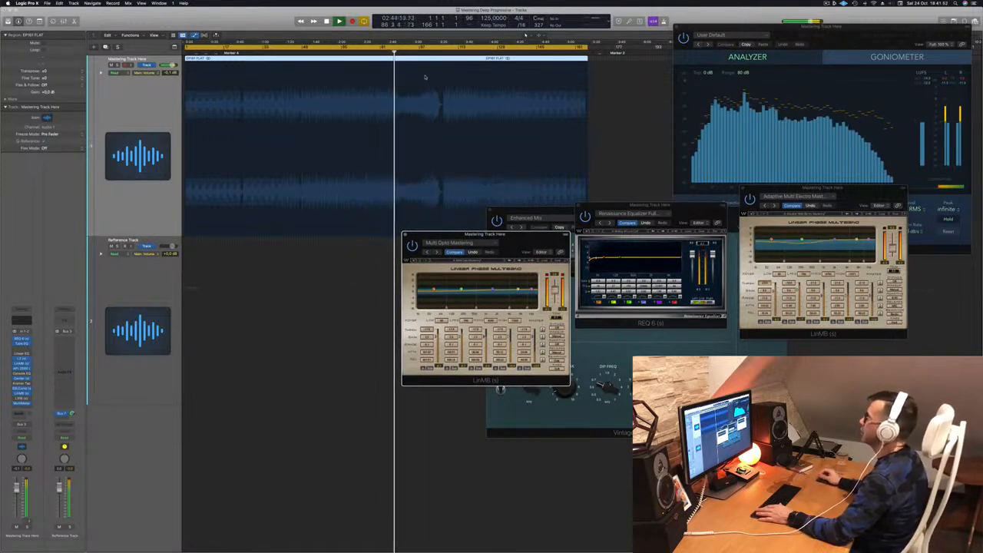
left_click(431, 53)
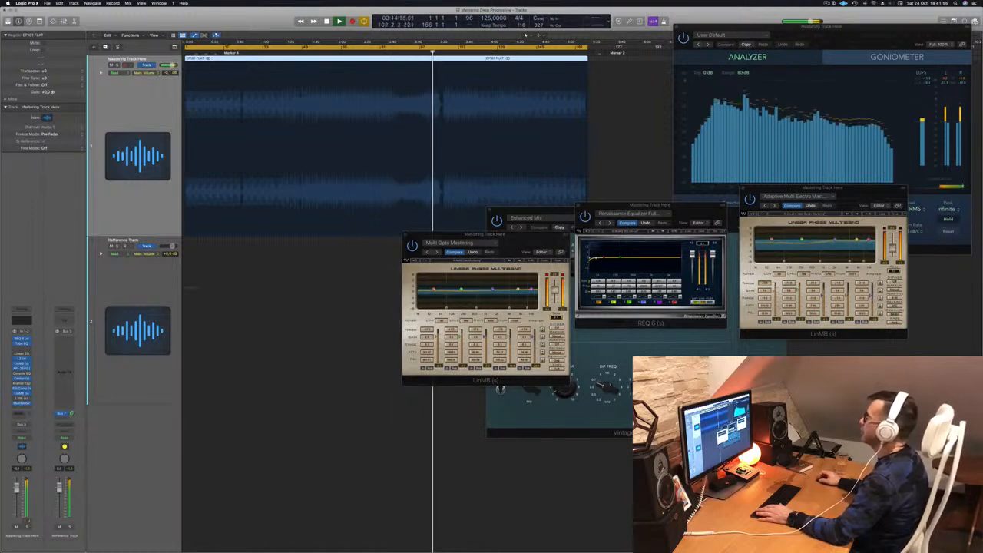
left_click(419, 53)
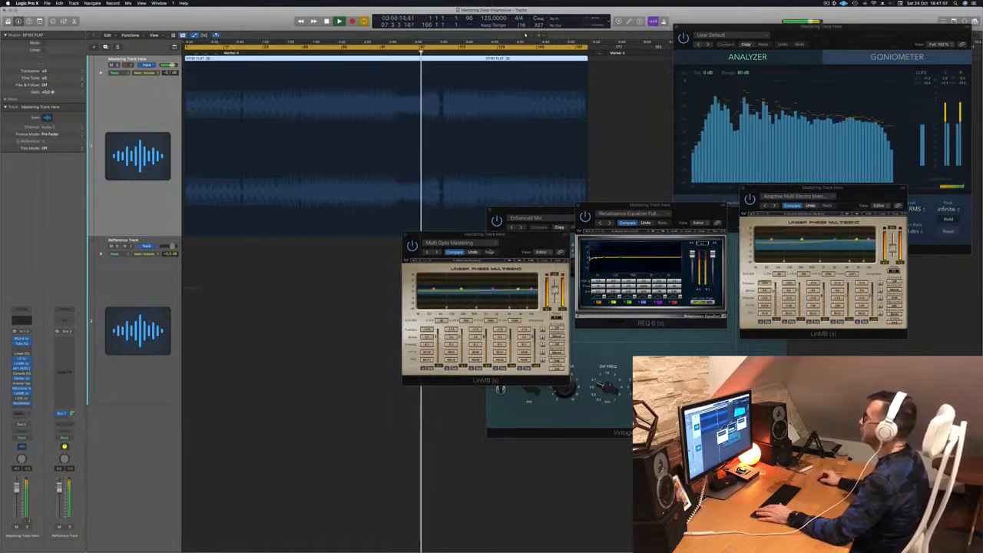
Step: Move the Multi Opto Mastering Multiband window lower and restart playback from the beginning of the track
left_click_drag(526, 239, 662, 301)
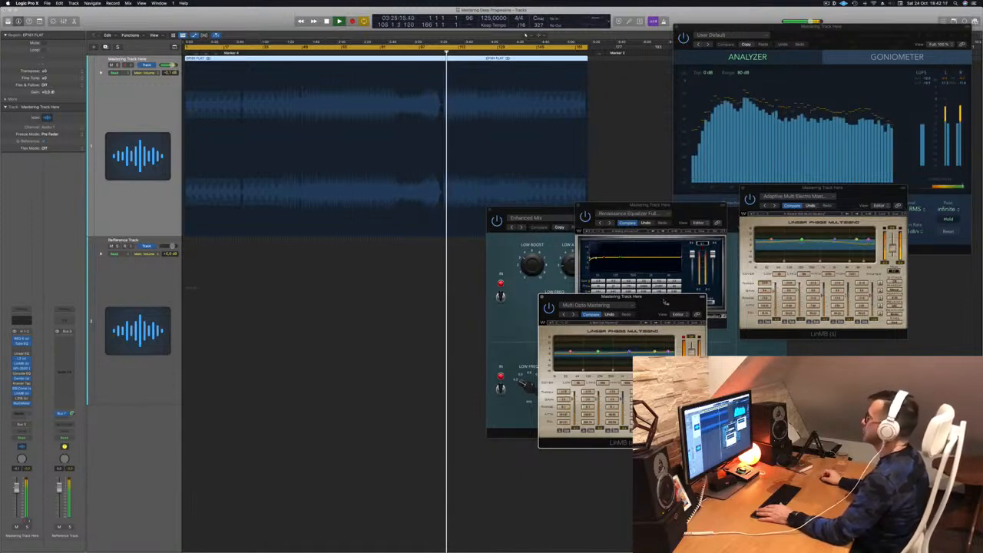
left_click_drag(665, 302, 705, 263)
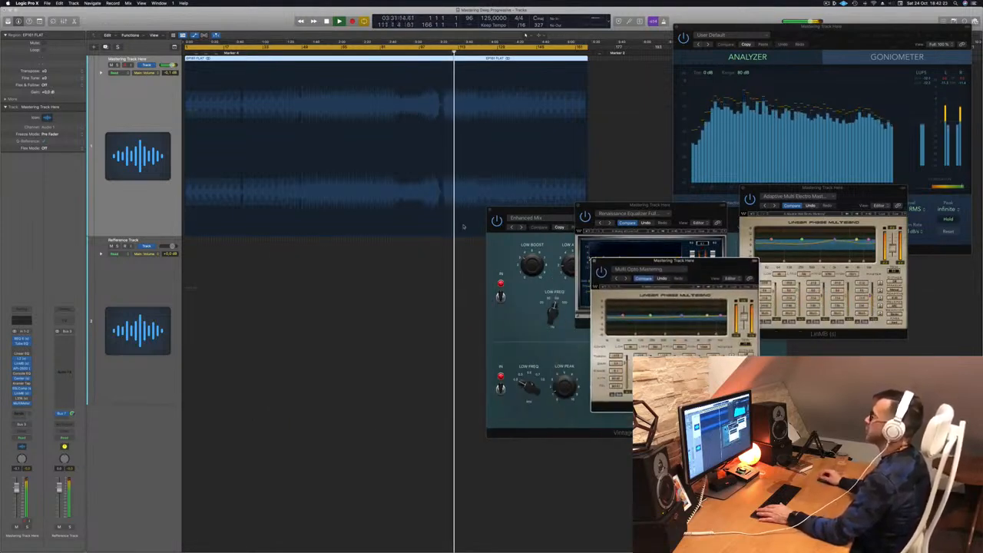
key("Return")
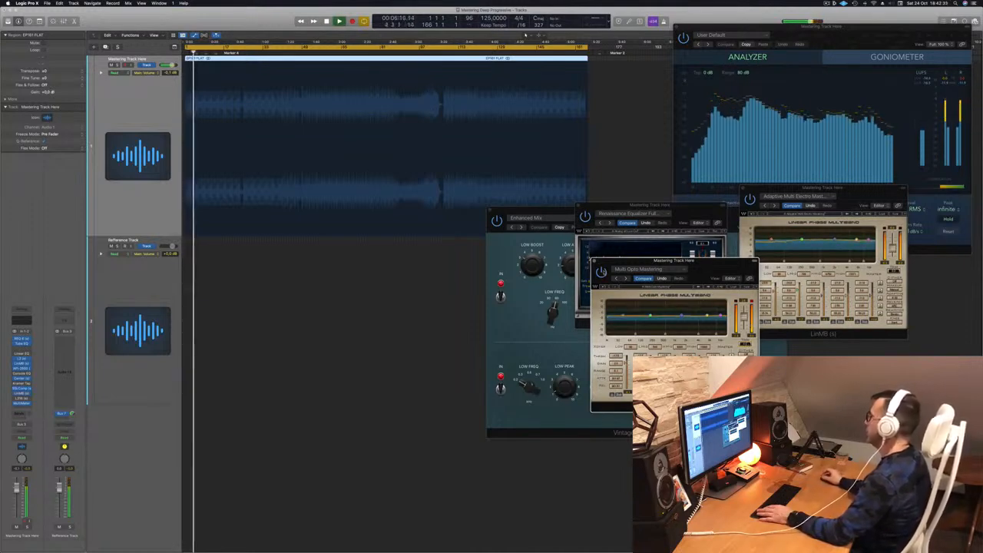
left_click_drag(711, 265, 666, 232)
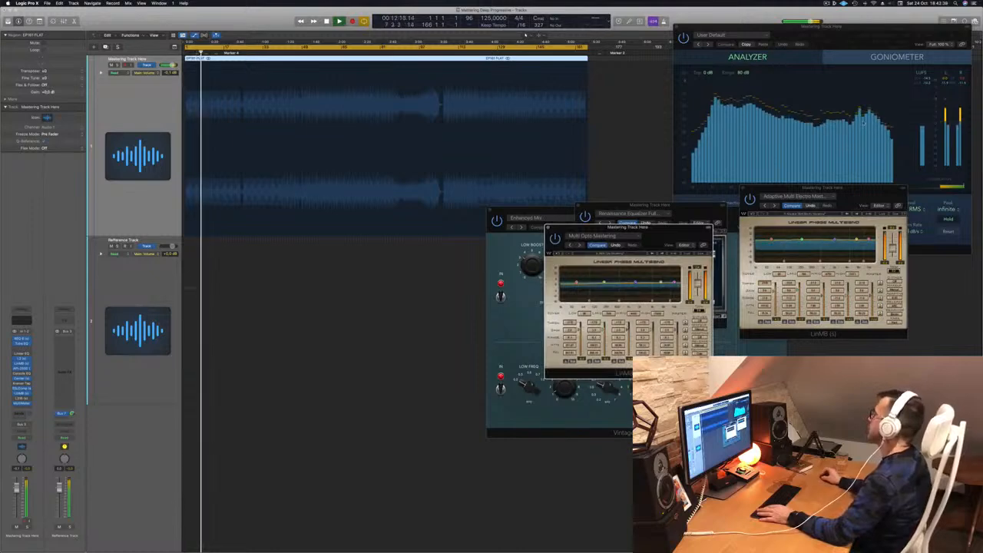
Step: Bring the MultiMeter to the front and open the L316 plugin on the mastering track, moving its window up
left_click(934, 84)
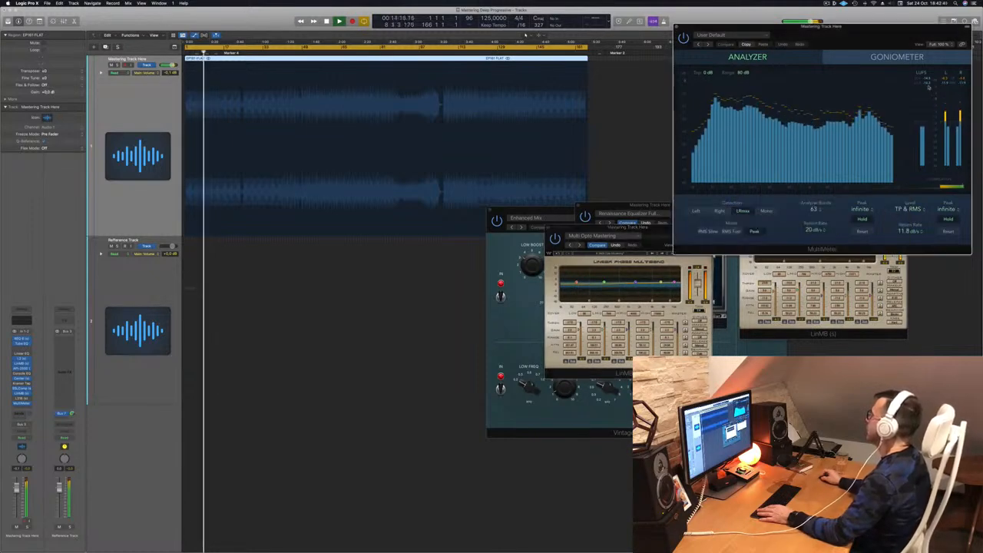
left_click(21, 399)
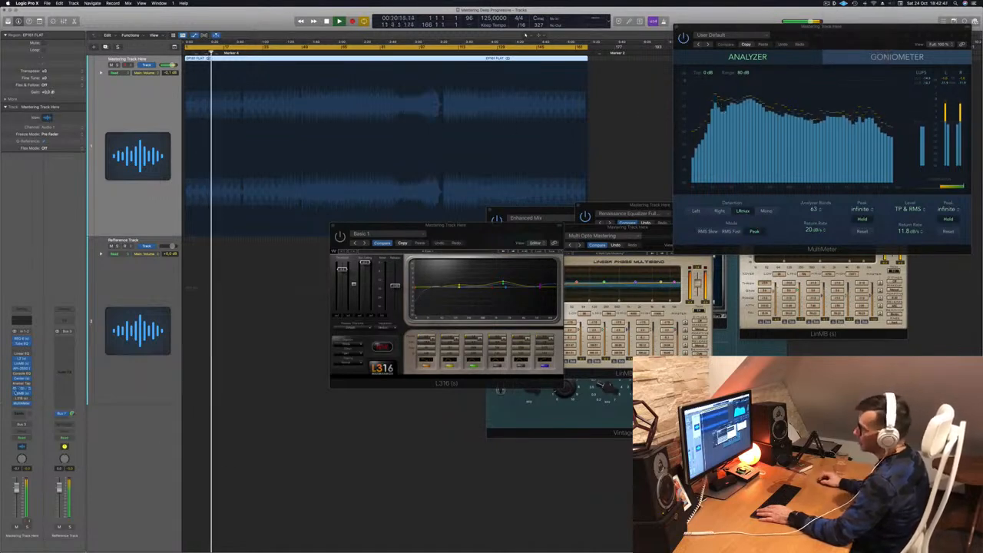
left_click(22, 398)
left_click(22, 398)
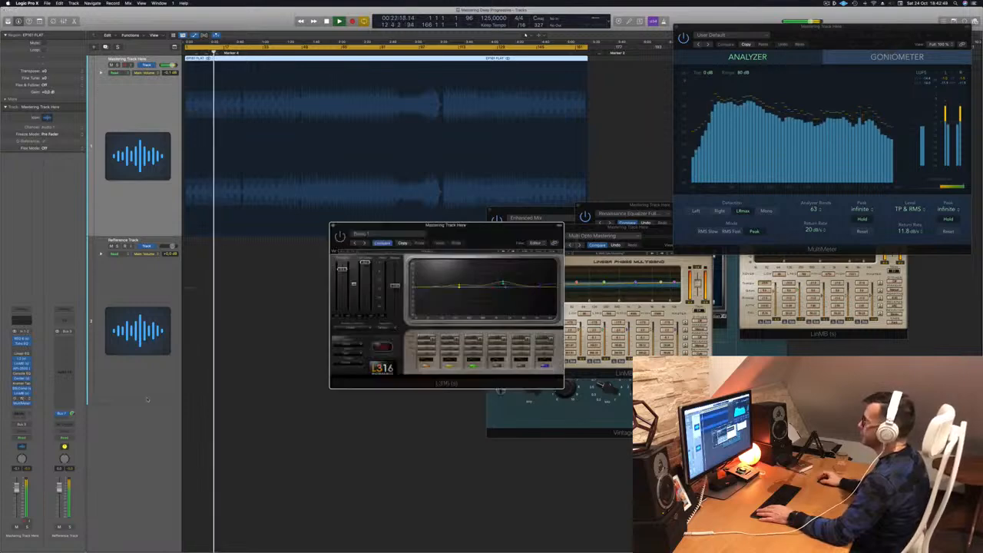
left_click_drag(481, 226, 482, 155)
Step: Nudge the L316 threshold fader slightly and reposition the L316 window
left_click_drag(342, 198, 342, 191)
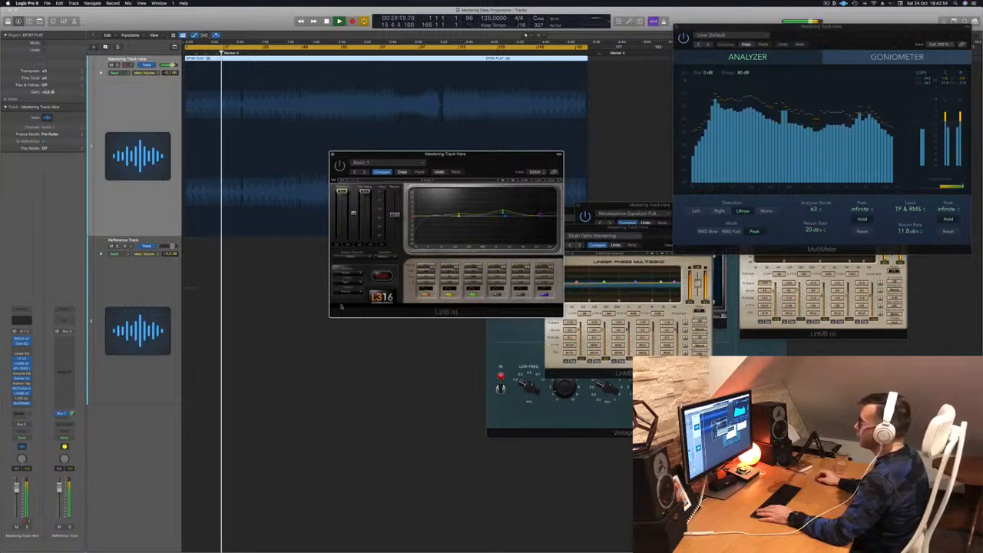
left_click_drag(481, 166, 494, 168)
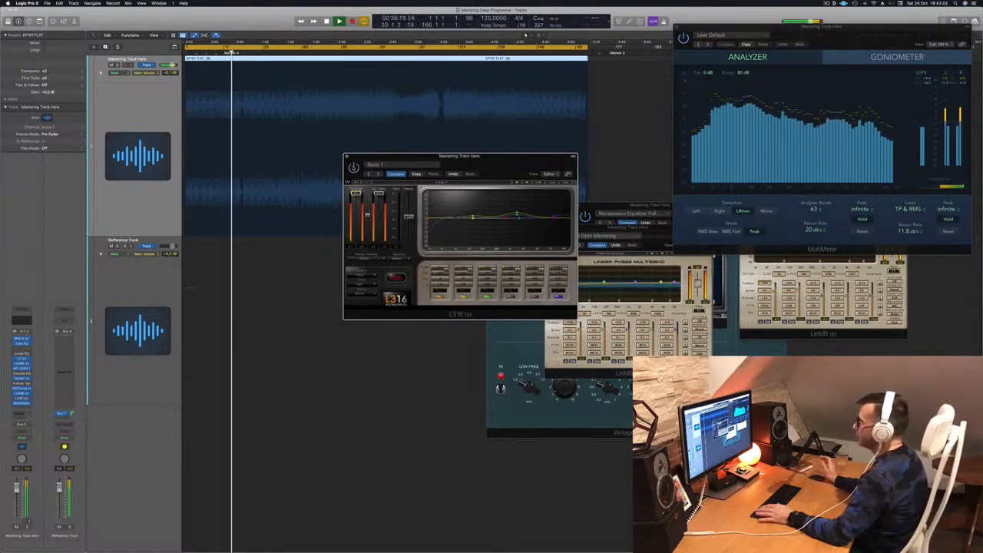
mouse_move(486, 163)
left_mouse_down()
mouse_move(471, 174)
mouse_move(485, 175)
left_mouse_up()
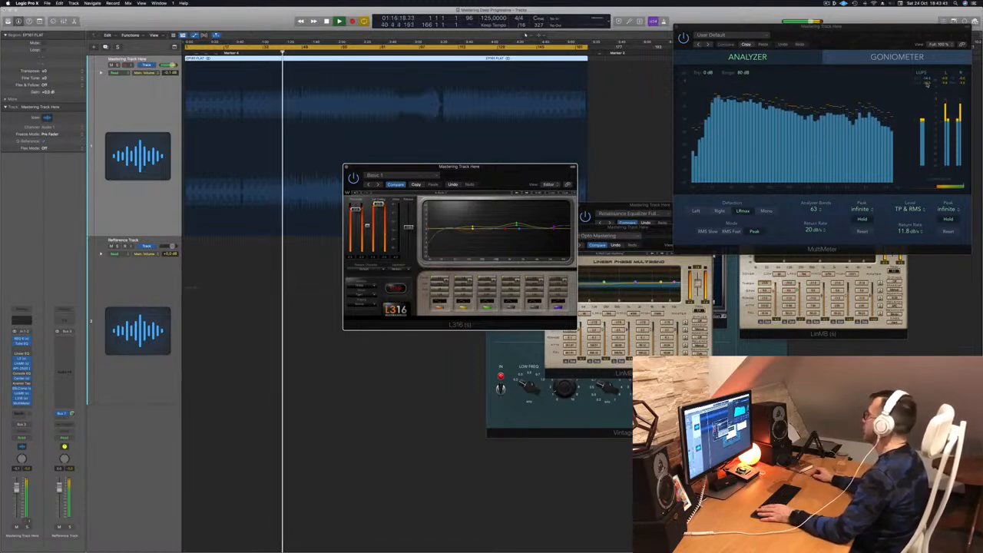
Step: Move the MultiMeter window down and to the left, and jump playback to a later section
left_click_drag(880, 48, 794, 76)
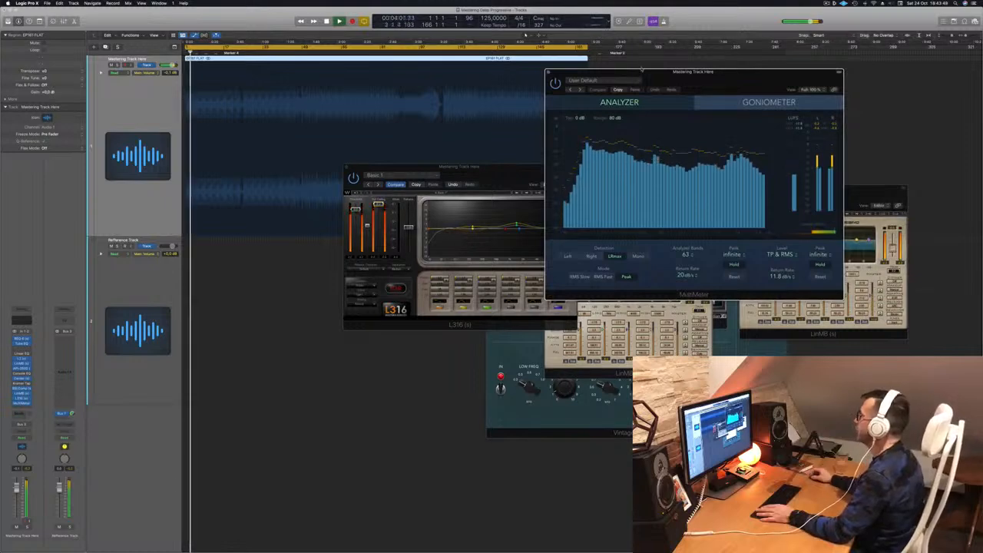
left_click_drag(707, 80, 766, 57)
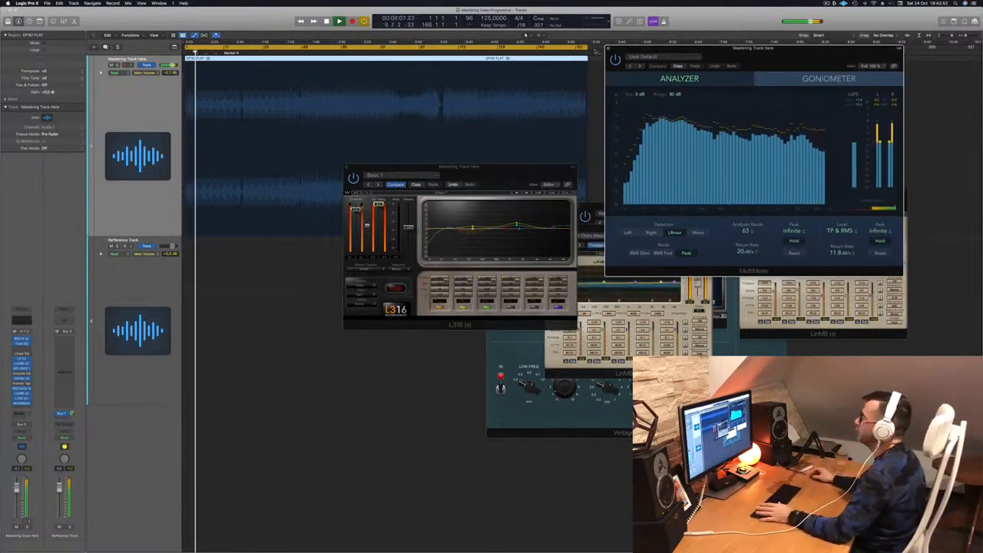
left_click(373, 51)
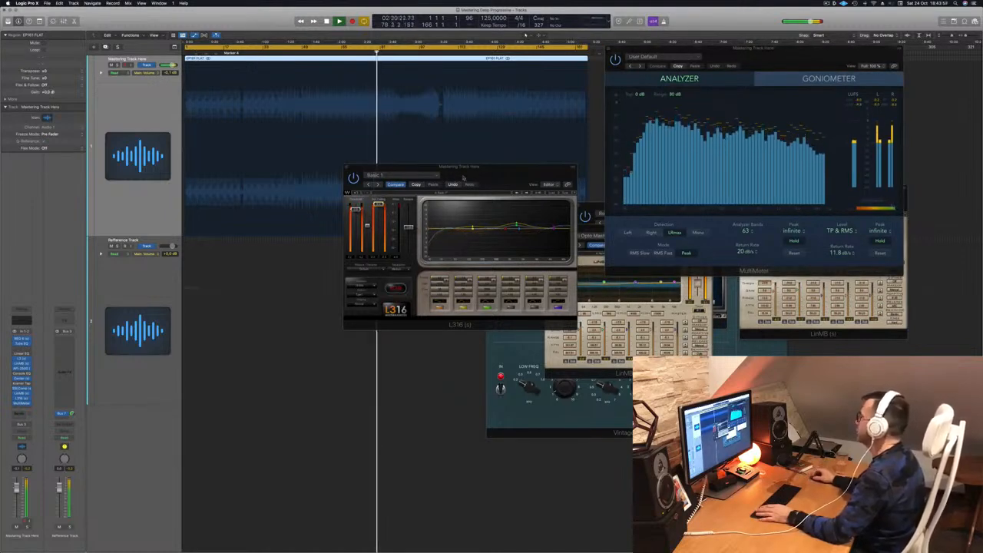
Step: Reposition the L316 window several times while the track plays
left_click_drag(443, 180, 371, 205)
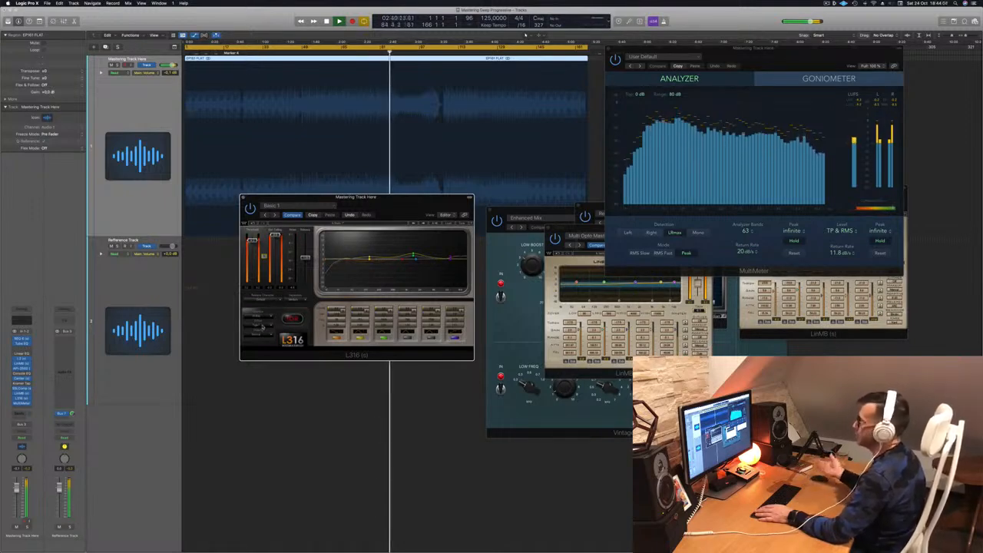
left_click_drag(356, 197, 412, 202)
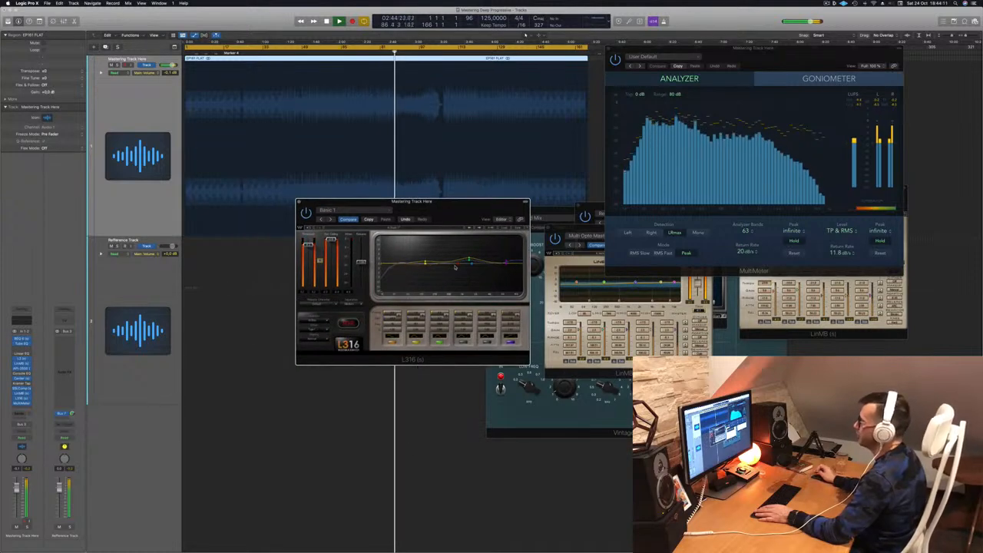
left_click_drag(349, 204, 349, 211)
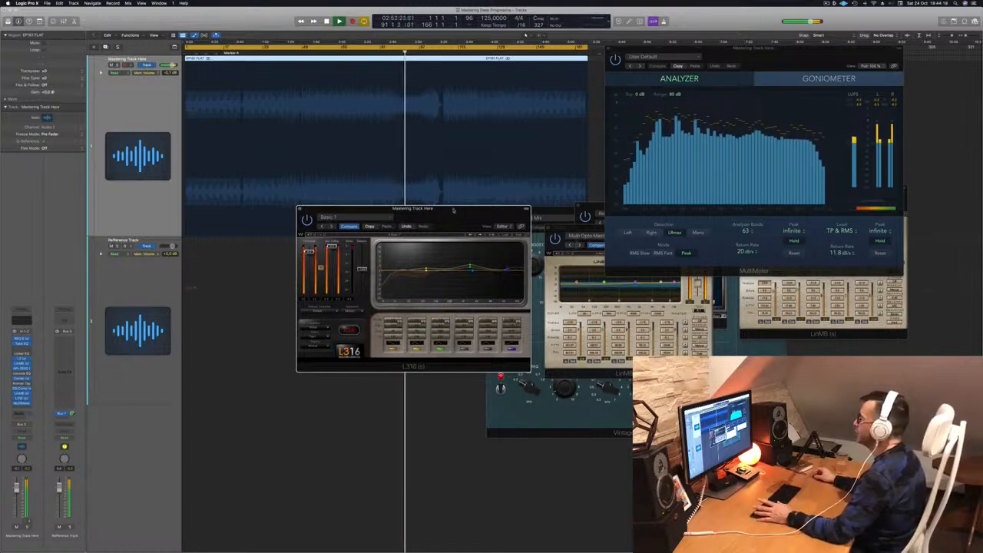
left_click_drag(453, 209, 408, 223)
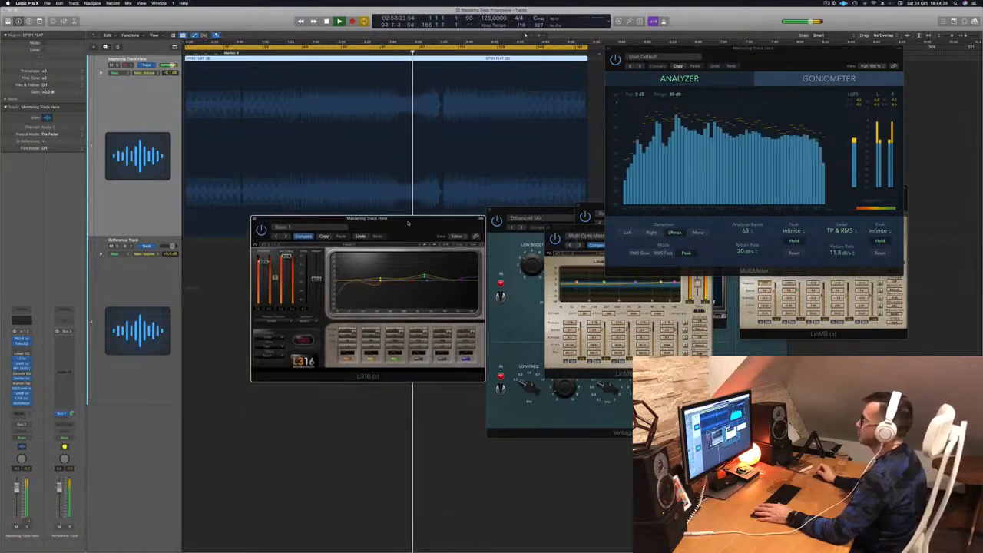